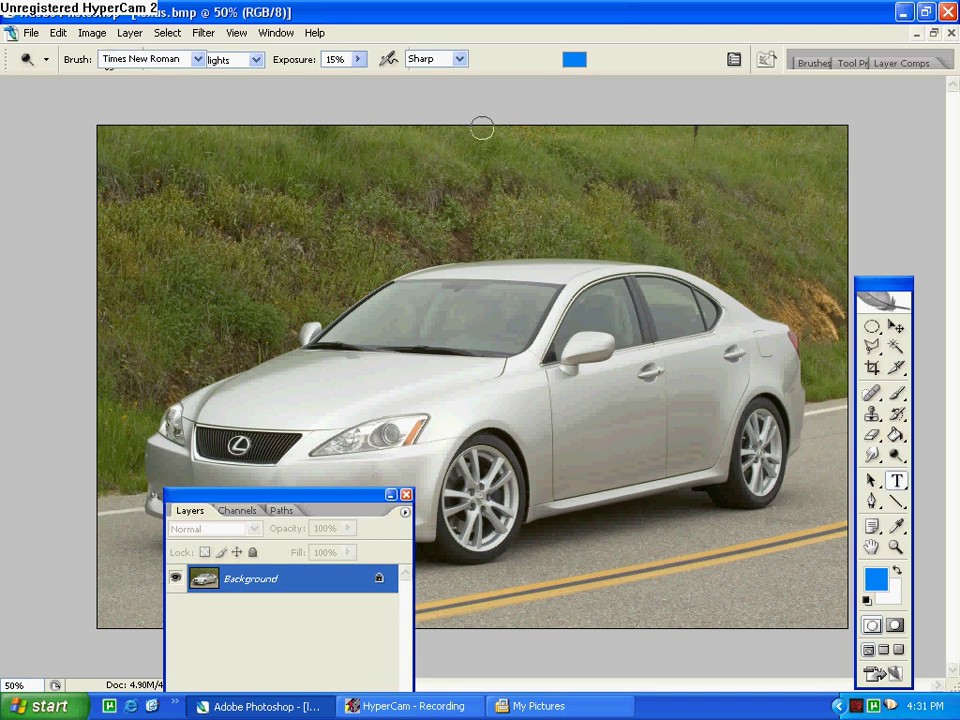
Step: Add the title 'Today i will be showing you how to make realistic neons' in FF0000 red across the photo top
drag(199, 171, 771, 440)
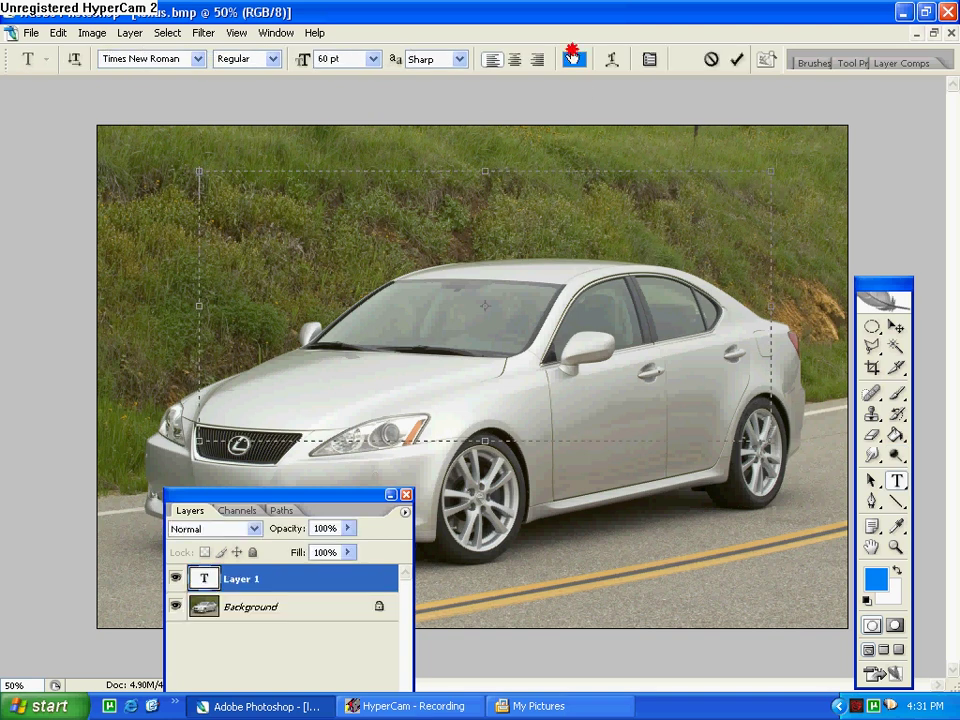
click(572, 62)
click(568, 62)
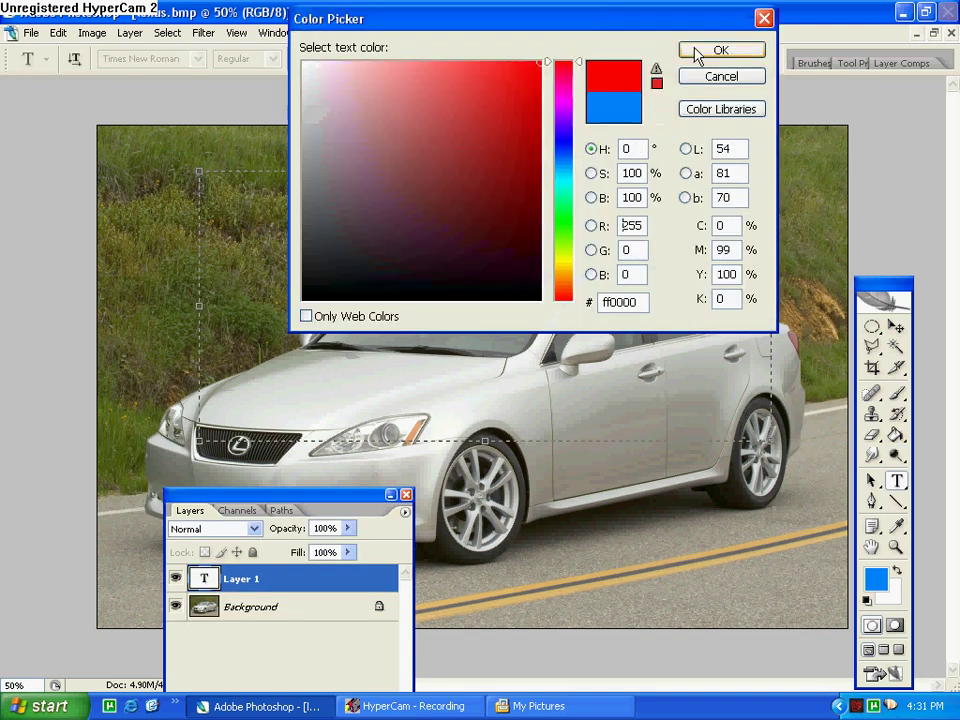
click(692, 49)
click(478, 174)
text(Today i will be showing you how to make realistic neons)
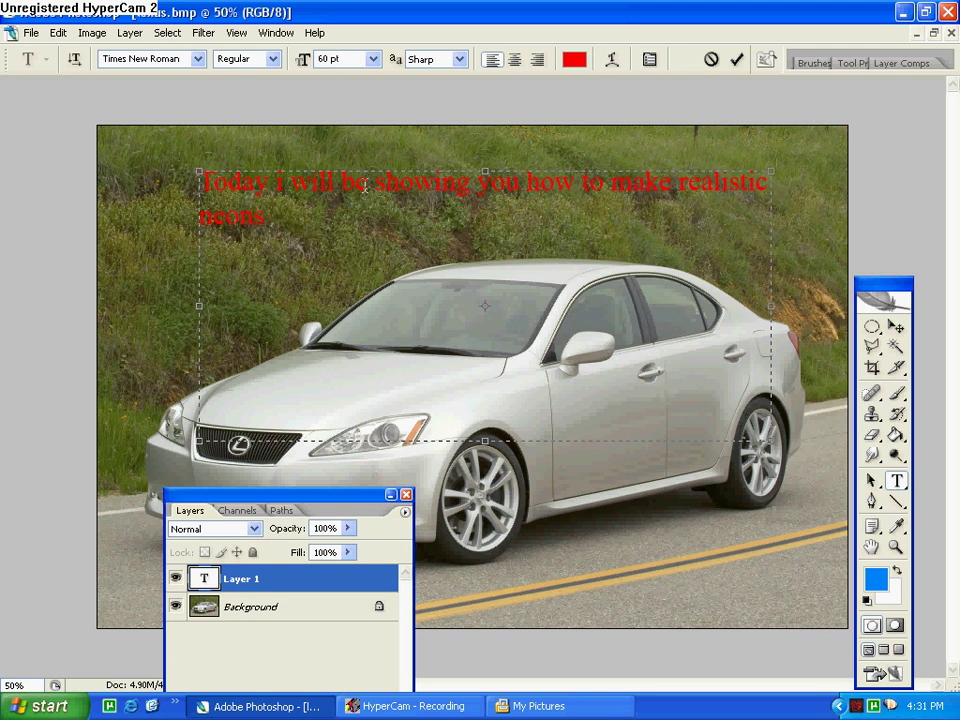
click(736, 60)
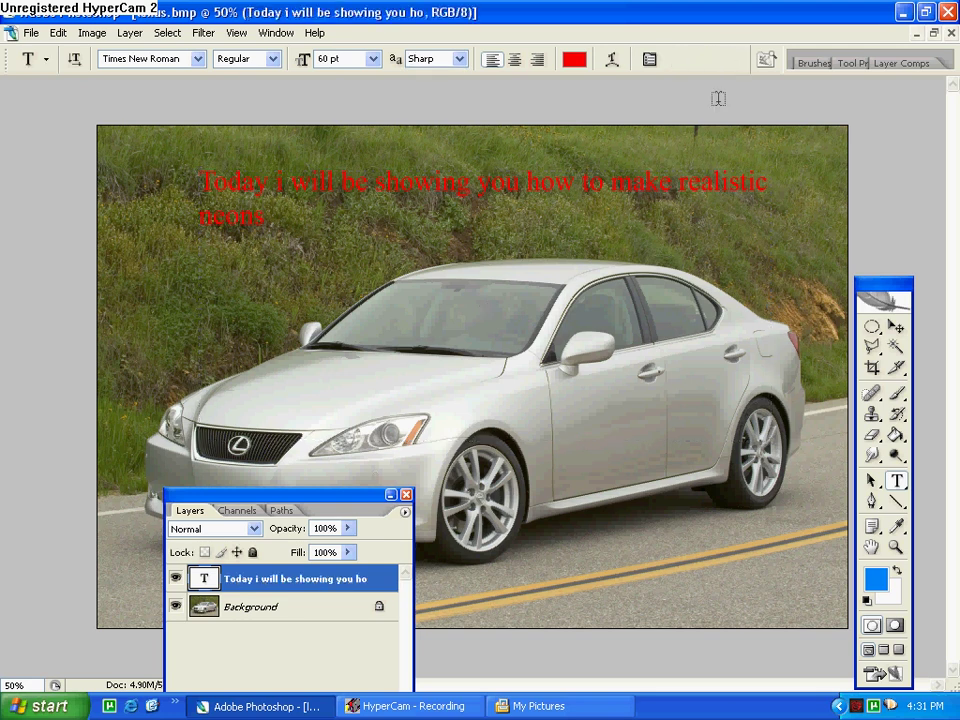
click(310, 617)
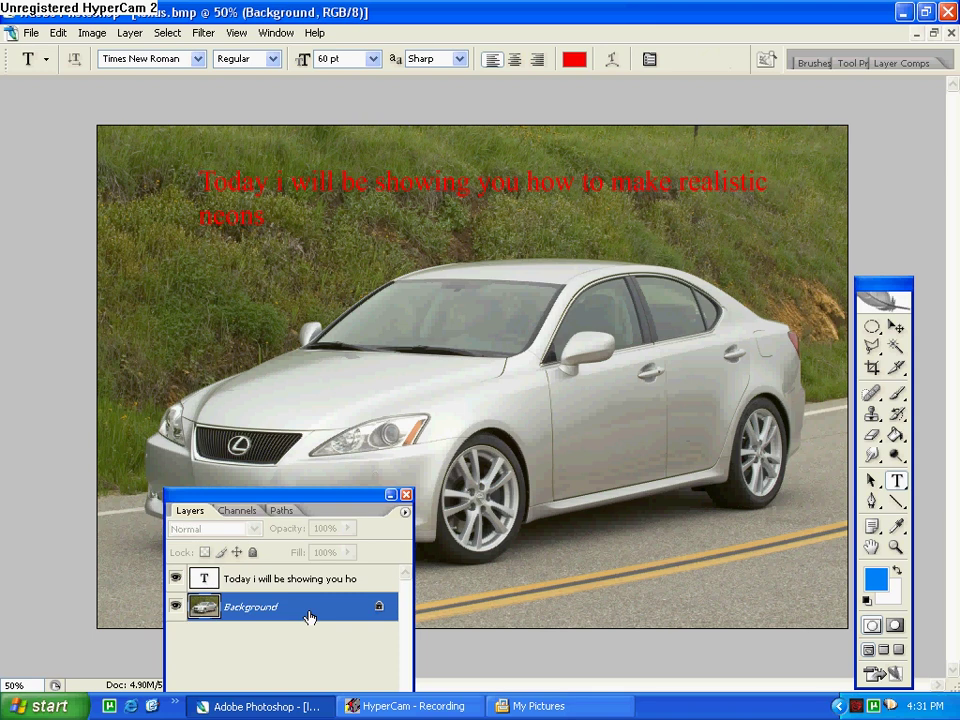
Step: Choose the Polygonal Lasso and zoom in on the car's front wheel
click(872, 348)
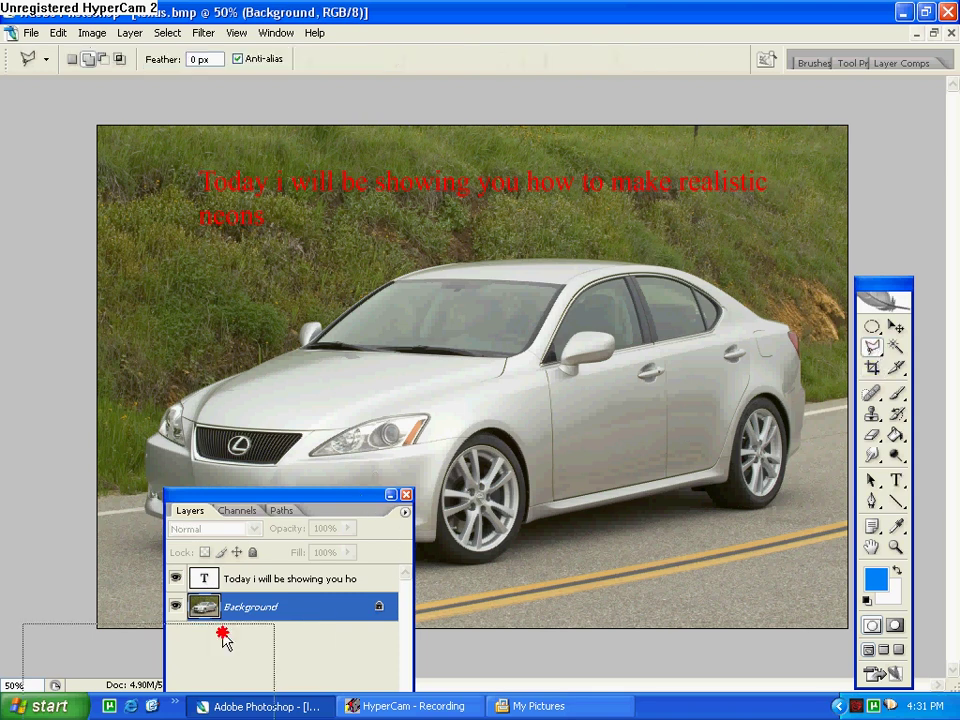
drag(365, 503, 225, 637)
key(ctrl+plus)
key(ctrl+plus)
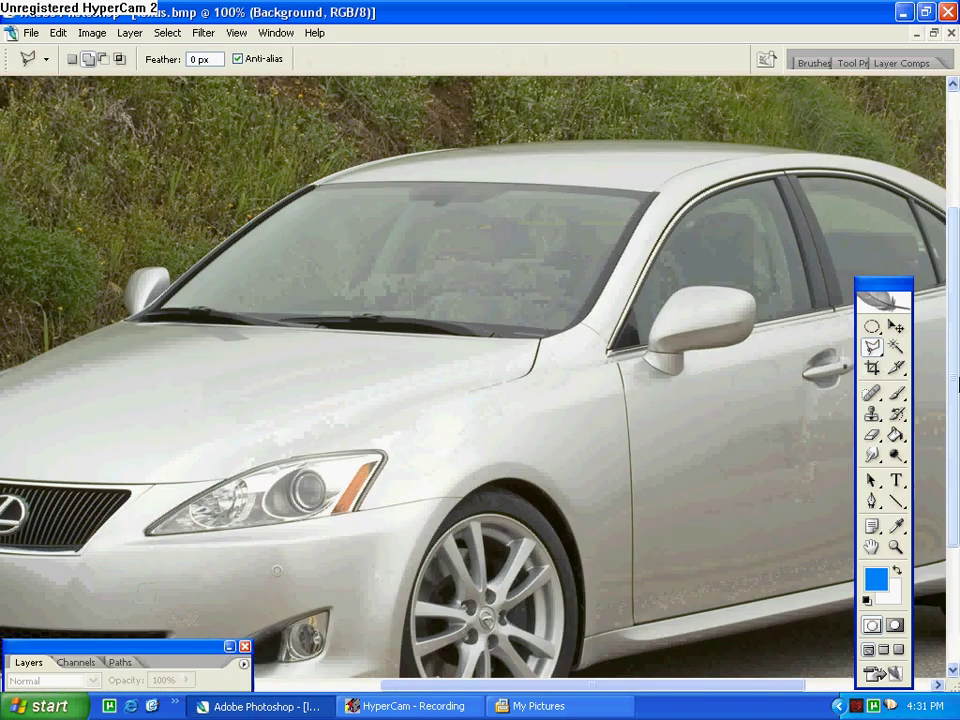
scroll(500, 450, down, 3)
key(ctrl+plus)
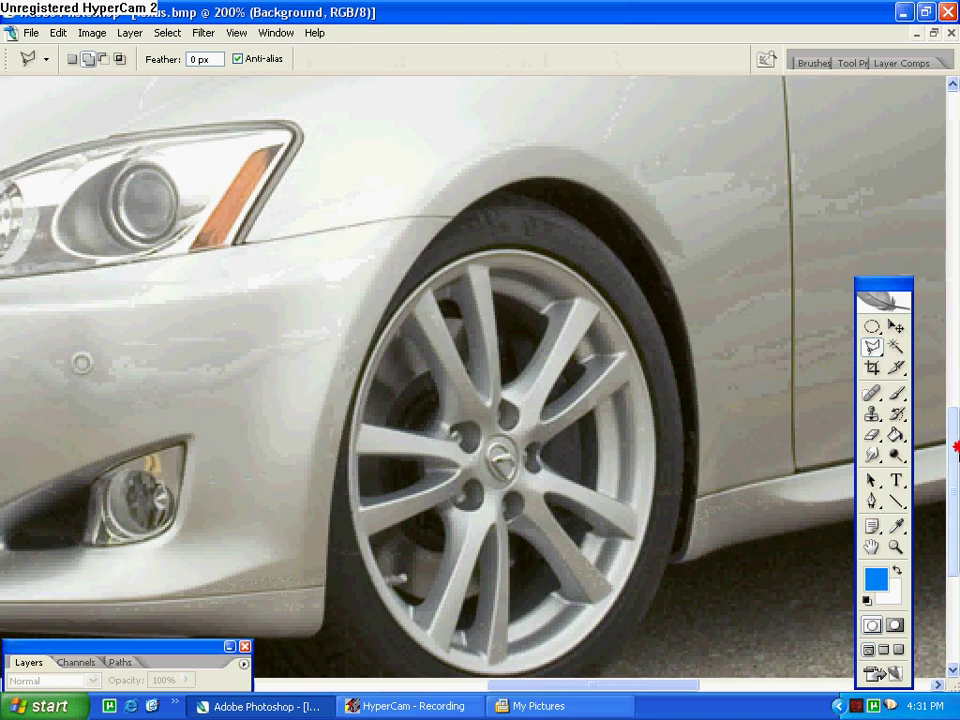
scroll(441, 540, down, 5)
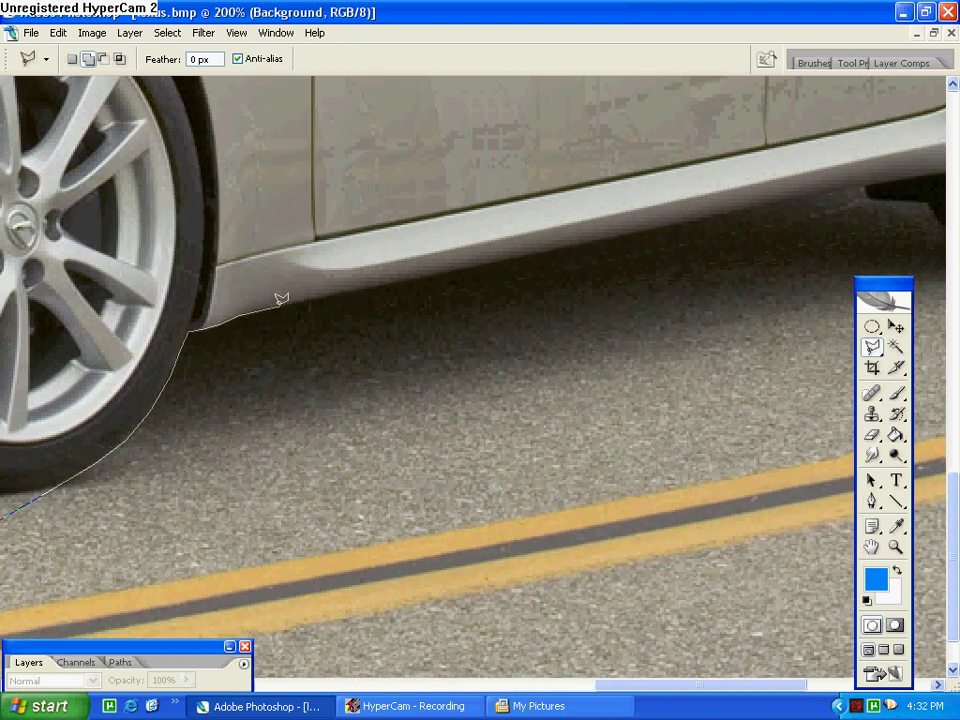
Step: Trace a closed selection along the car's sill, past the rear wheel, and down onto the road
click(684, 220)
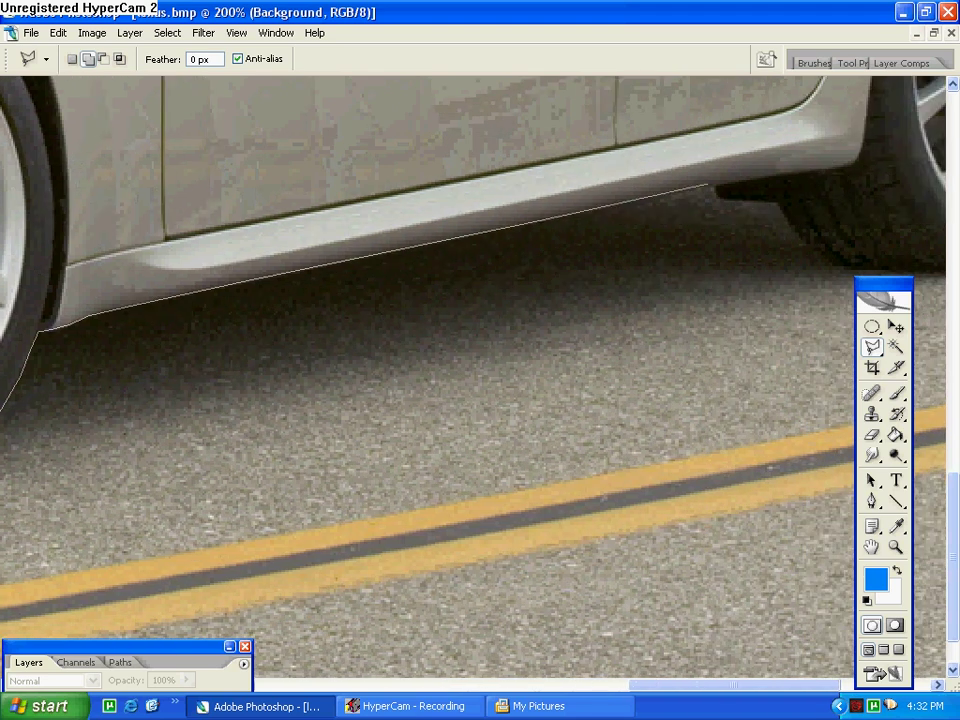
click(710, 185)
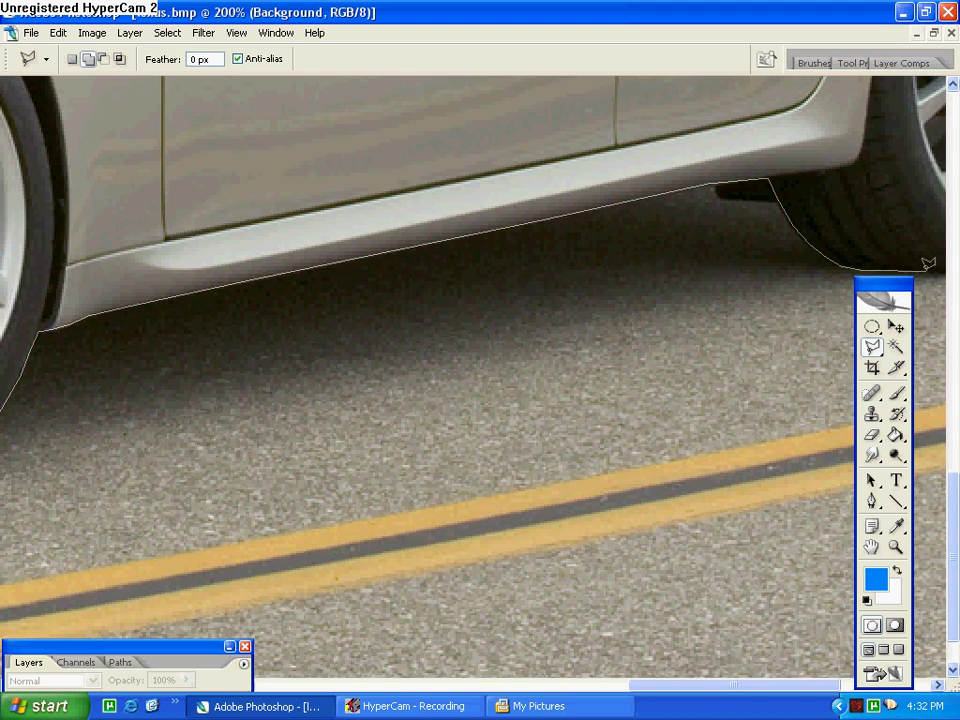
click(927, 263)
click(879, 472)
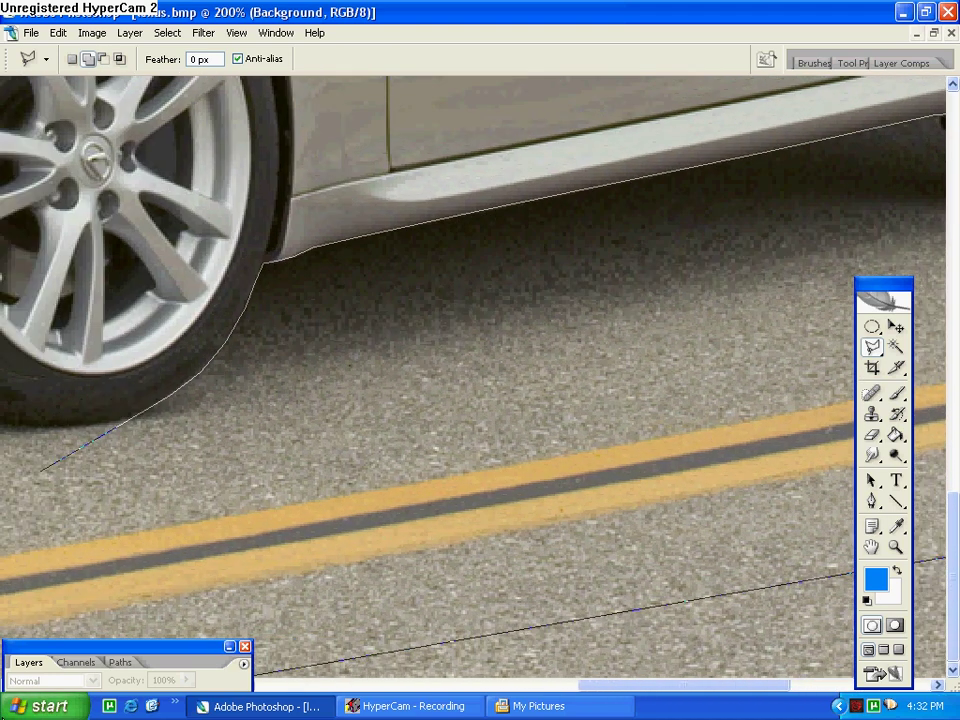
click(46, 638)
click(41, 465)
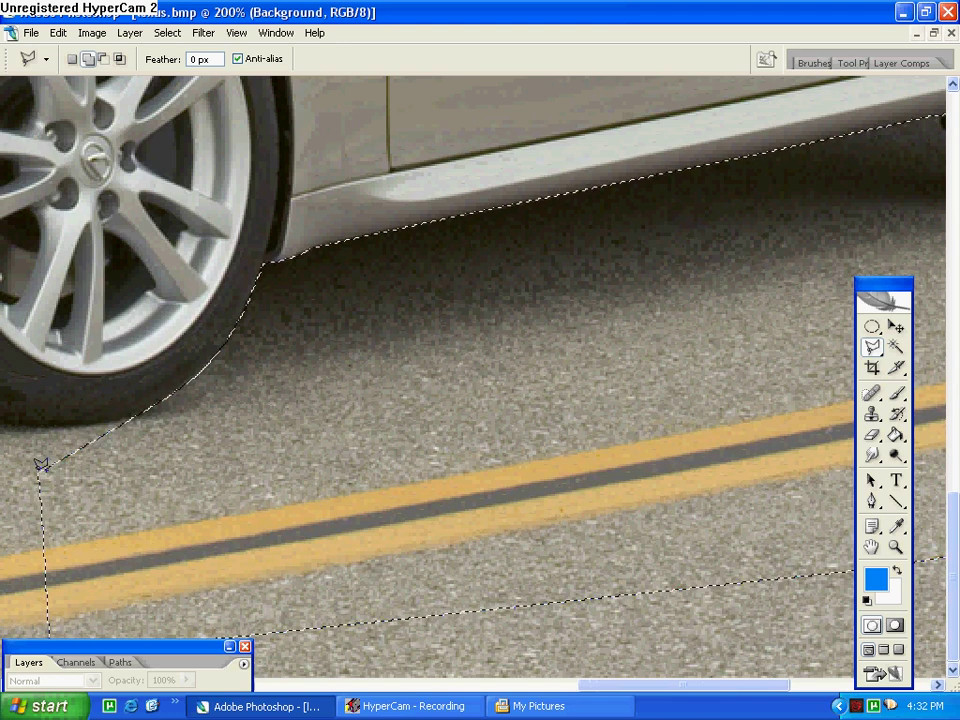
key(ctrl+minus)
key(ctrl+minus)
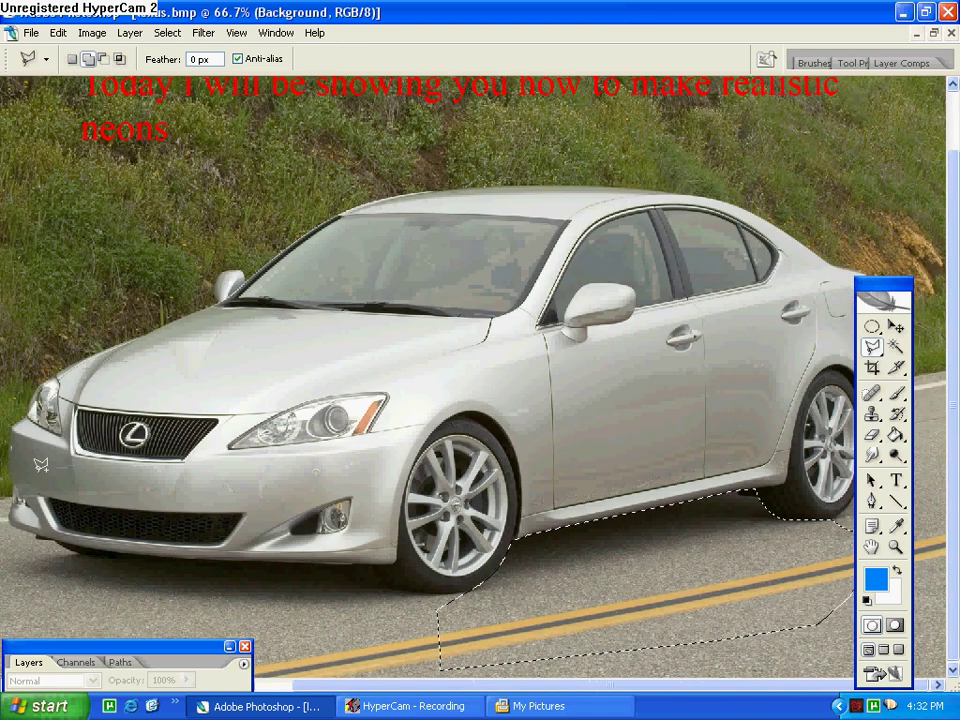
key(ctrl+minus)
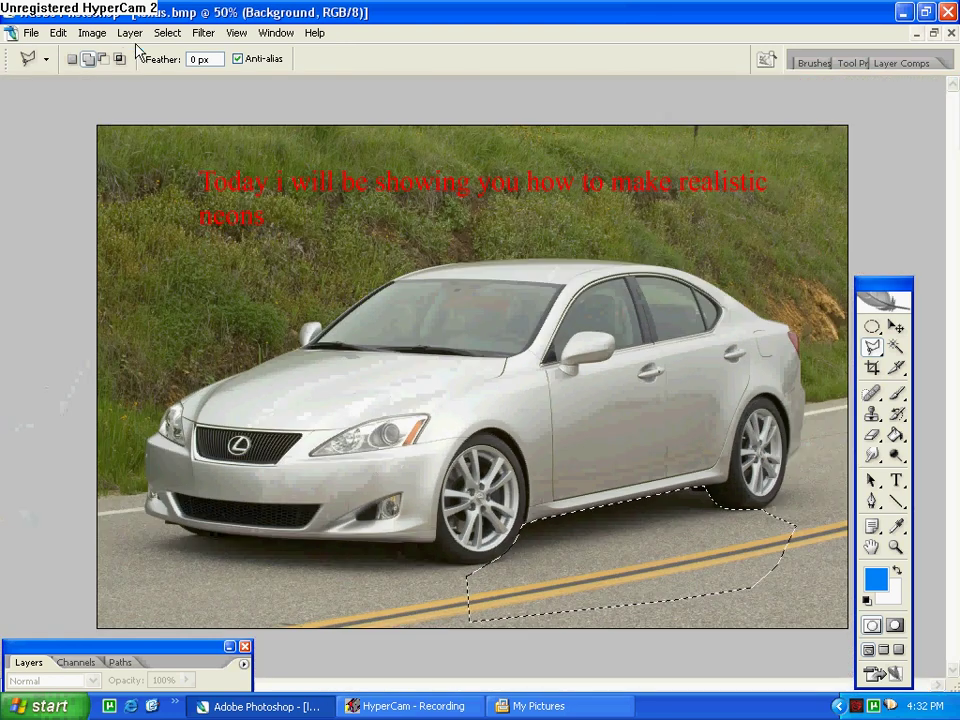
Step: Create a new blank layer, Layer 1
click(129, 32)
mouse_move(210, 53)
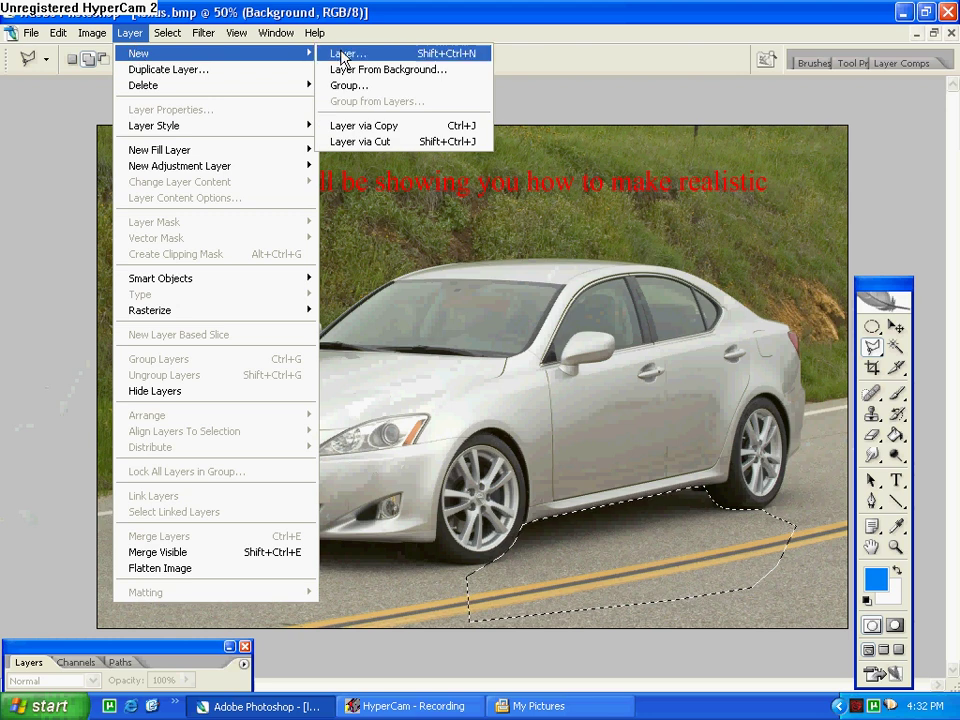
click(345, 54)
click(628, 218)
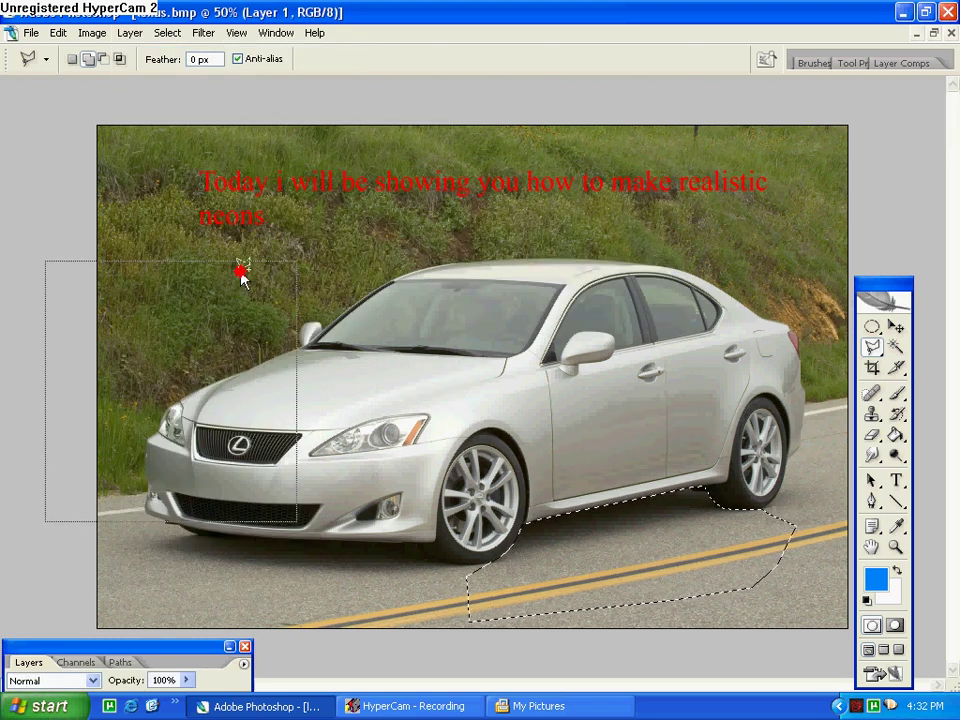
drag(228, 283, 242, 272)
Step: Paint bright blue 0084ff with a soft brush inside the selection, then deselect
click(897, 398)
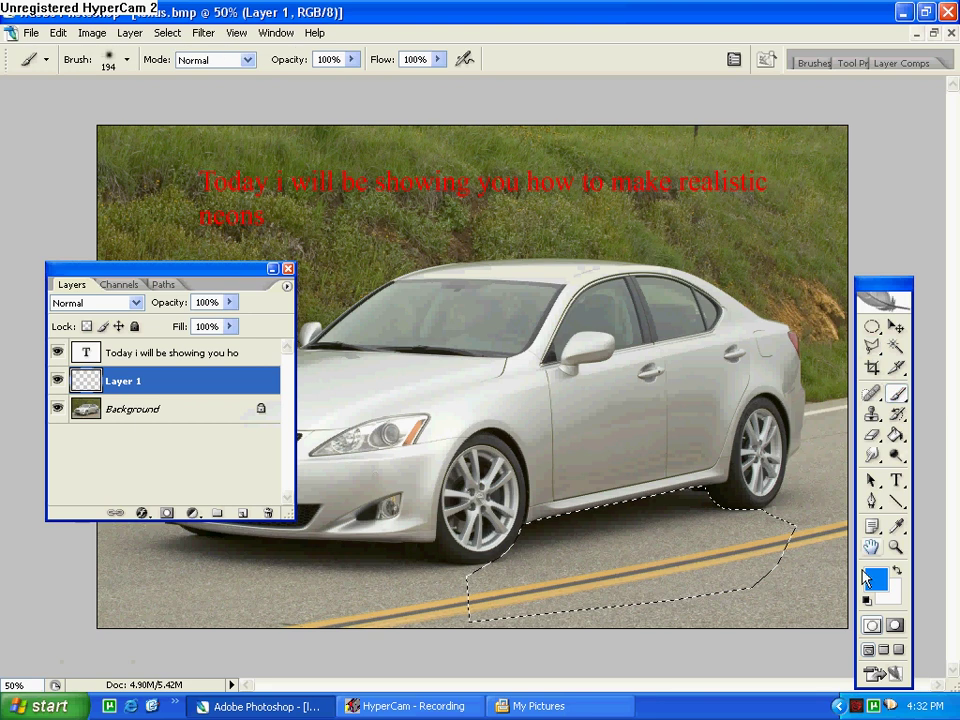
click(876, 578)
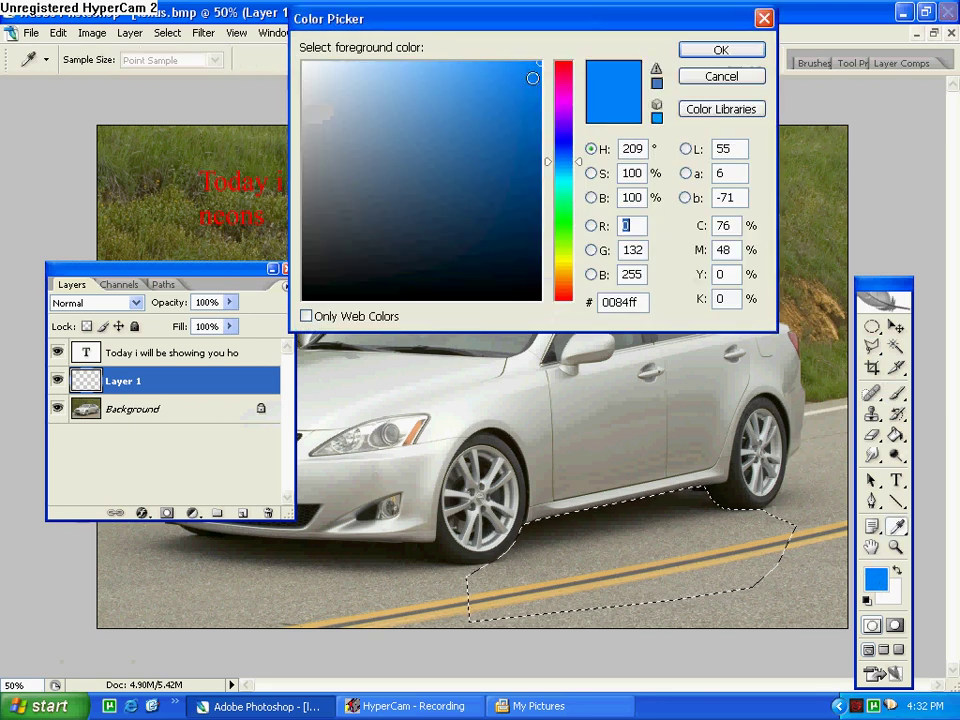
click(727, 50)
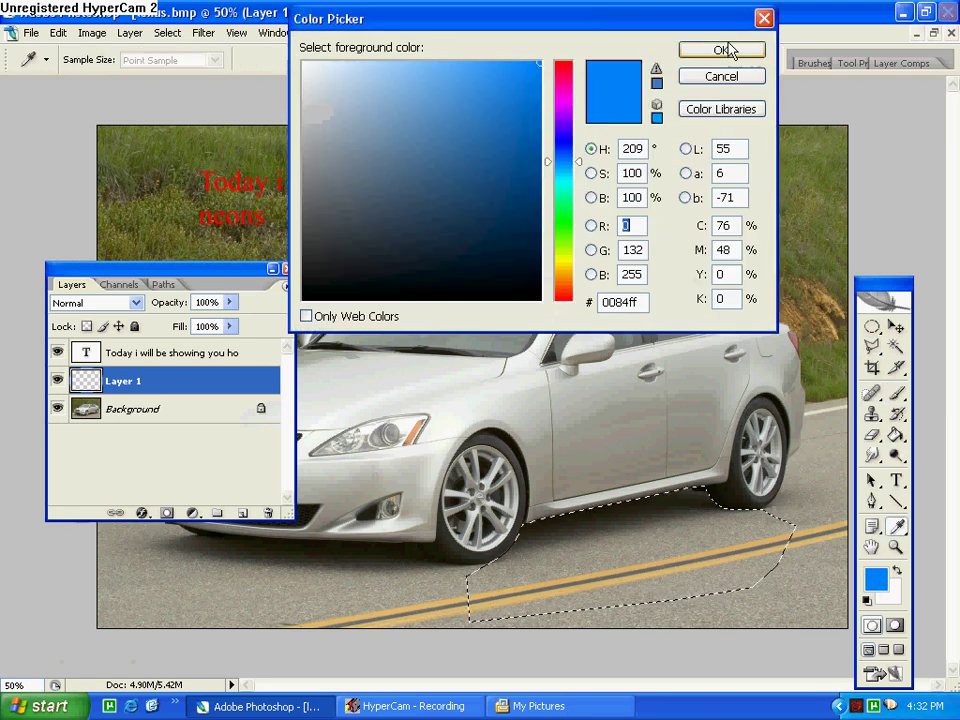
mouse_move(709, 465)
mouse_down()
mouse_move(580, 505)
mouse_move(645, 505)
mouse_up()
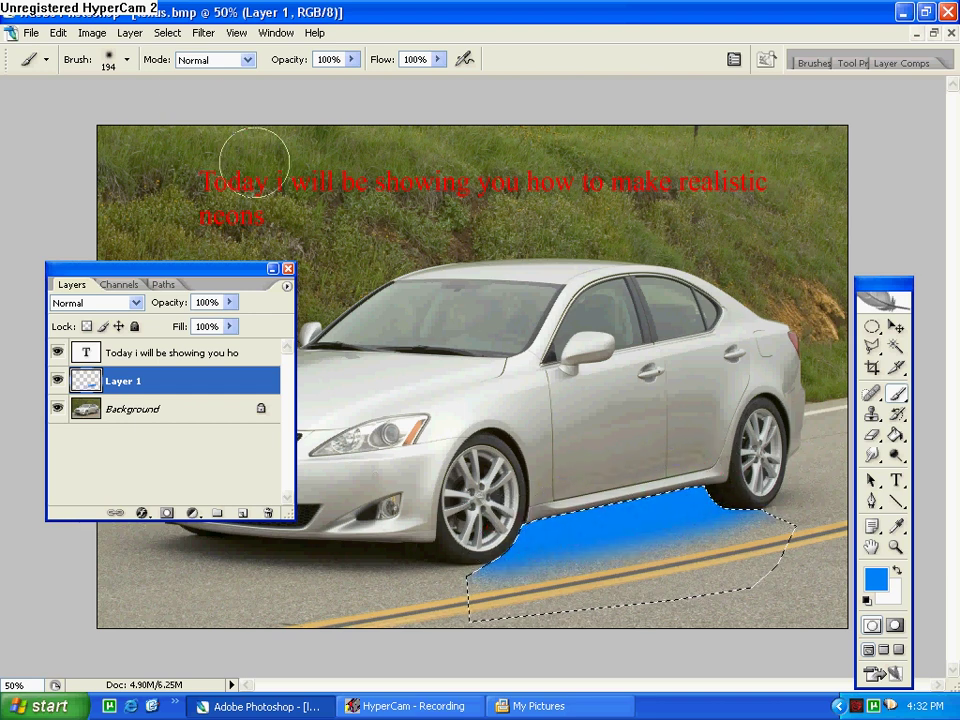
click(167, 33)
click(181, 70)
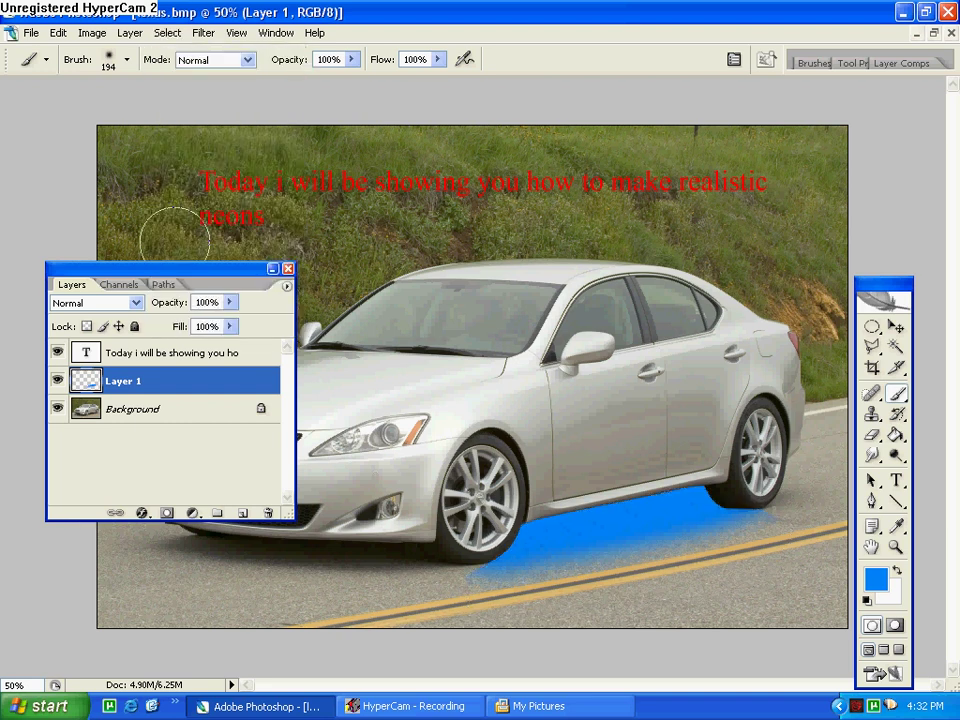
click(170, 408)
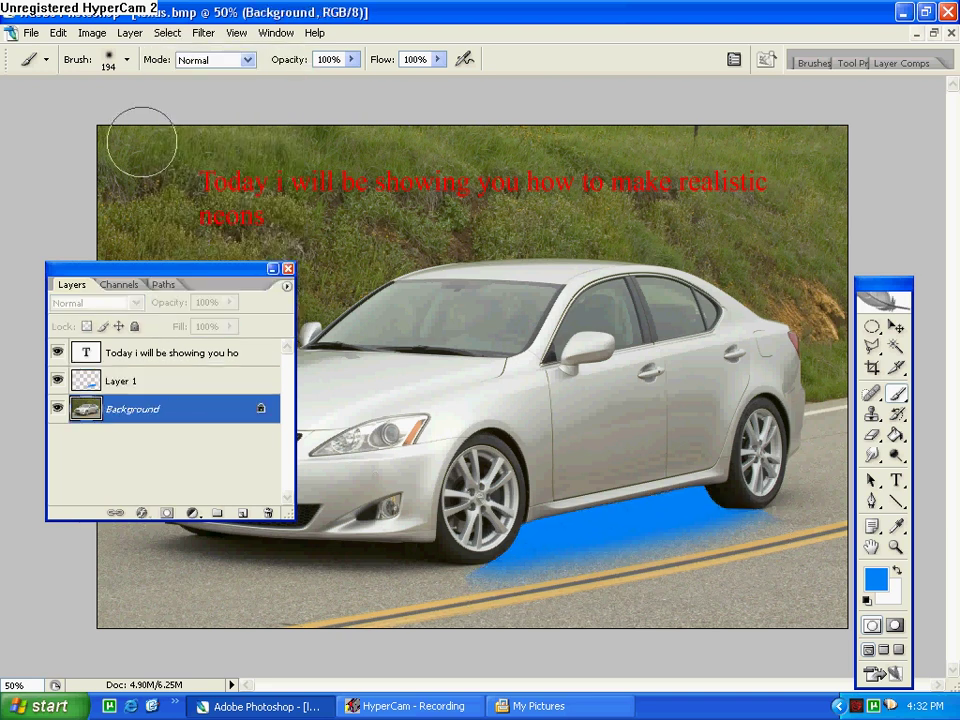
Step: Darken the Background photo with Brightness/Contrast at brightness −74
click(90, 32)
mouse_move(117, 77)
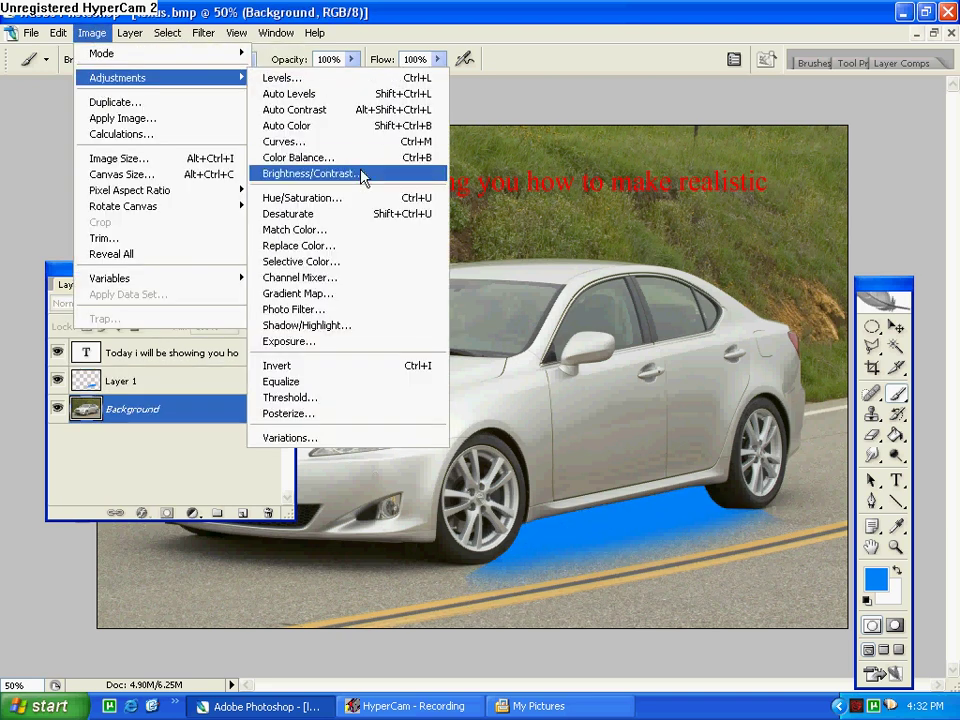
click(362, 176)
drag(349, 88, 279, 98)
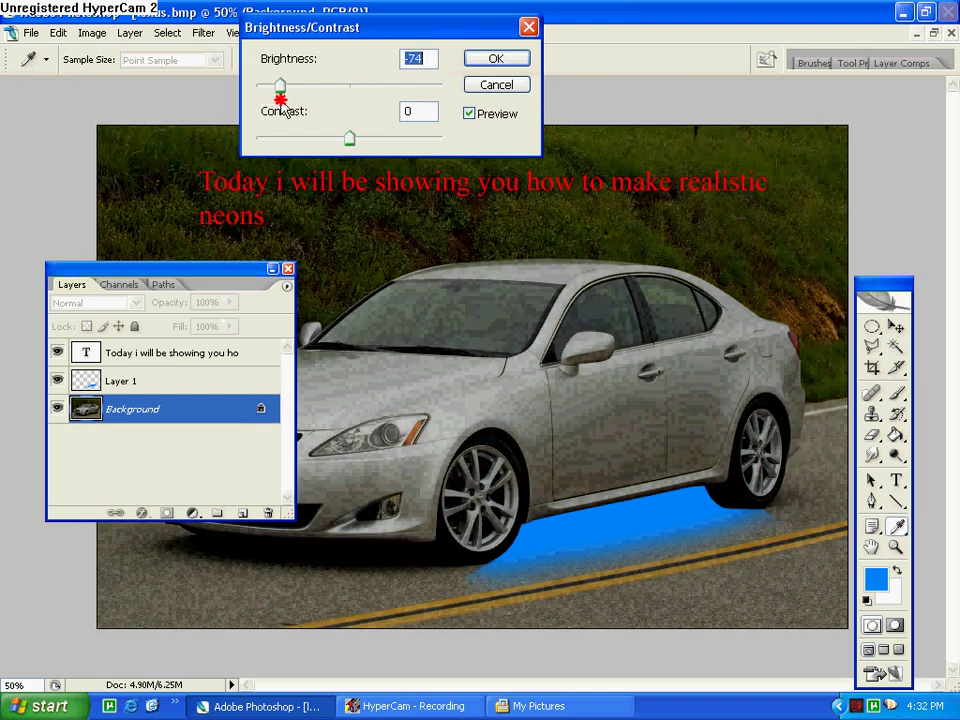
click(497, 62)
Step: Set Layer 1's blend mode to Color so the blue tints the road
key(b)
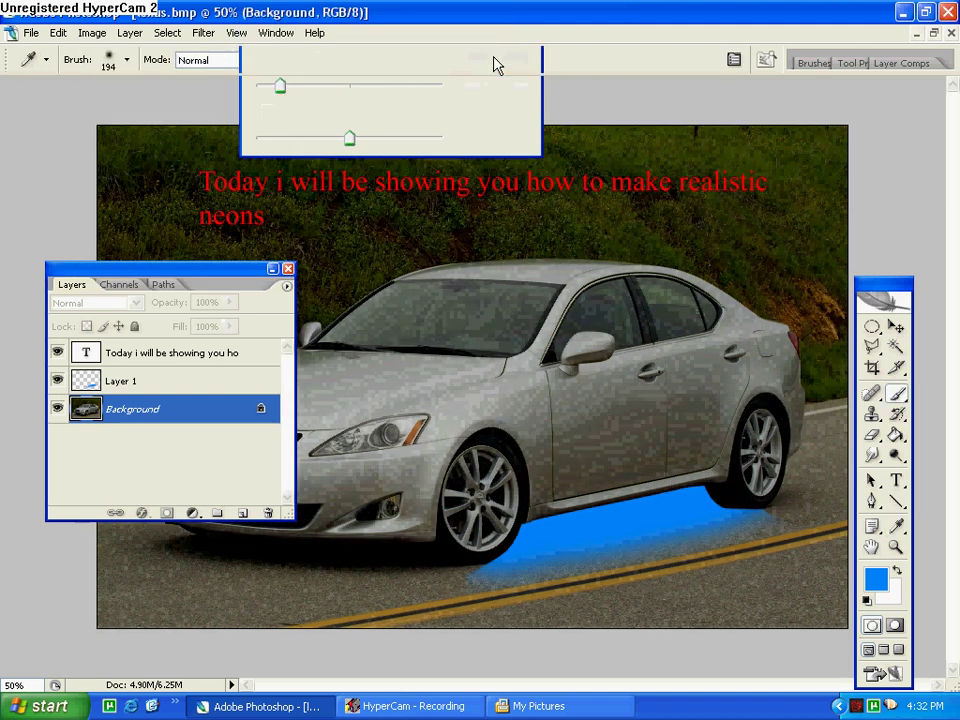
click(184, 380)
click(133, 302)
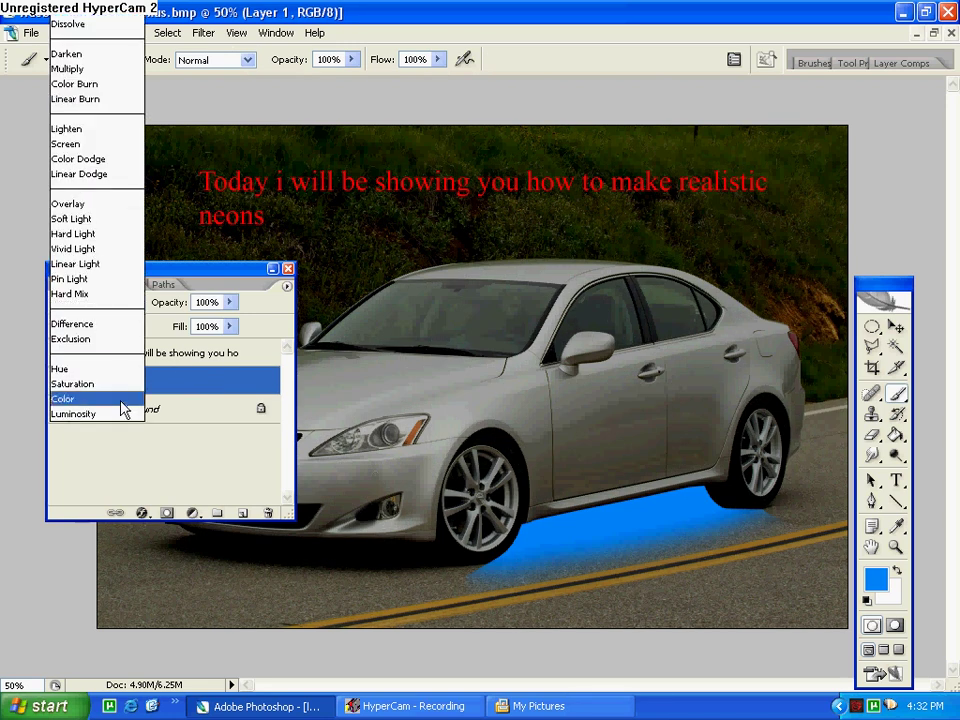
click(121, 401)
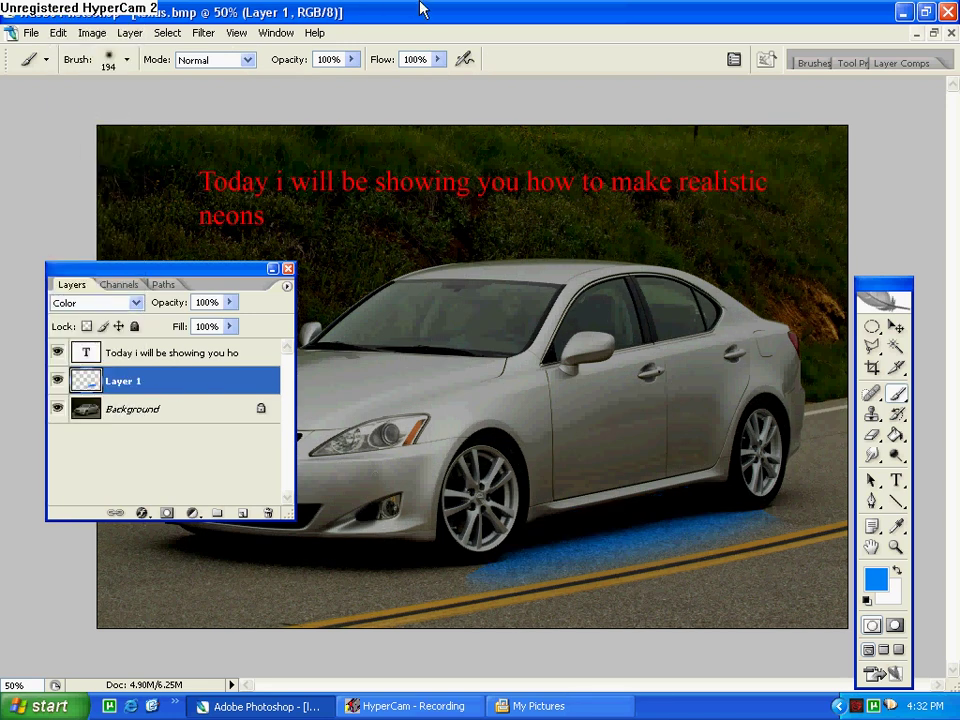
key(ctrl+plus)
Step: Type a 'CTRL+LAYER' text hint over the car, then cancel and discard it
scroll(657, 325, down, 1)
key(t)
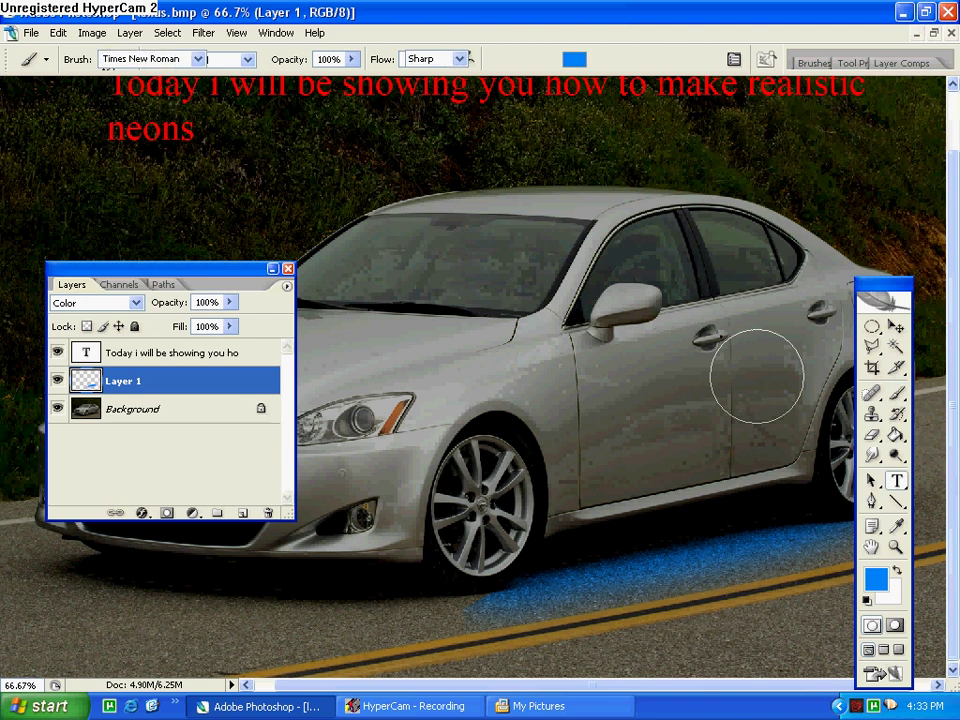
drag(398, 203, 773, 385)
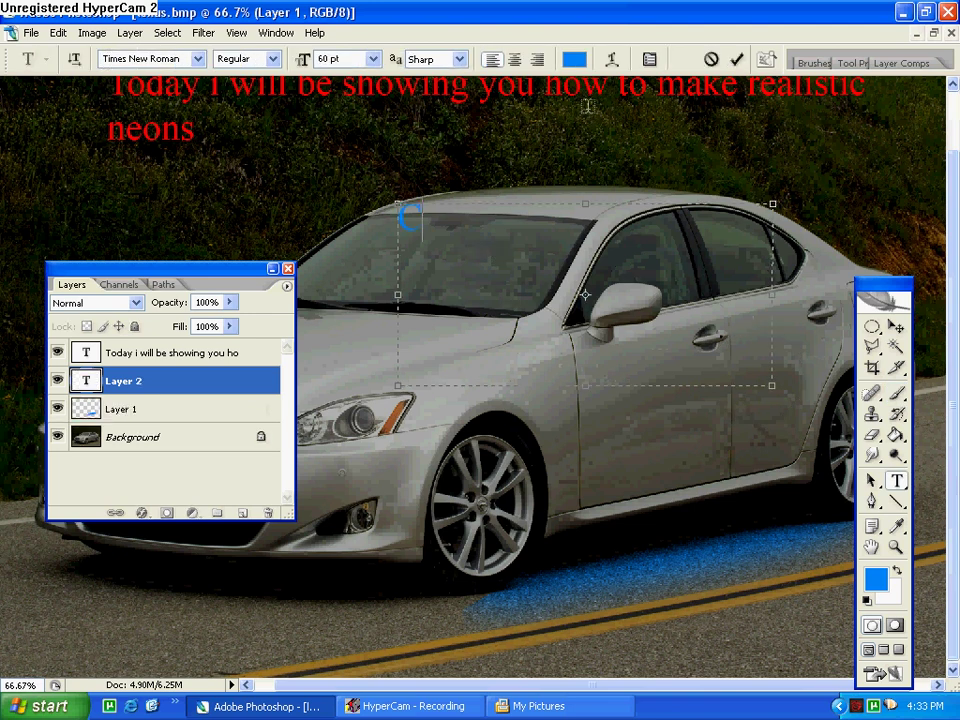
text(CTRL+LAYER)
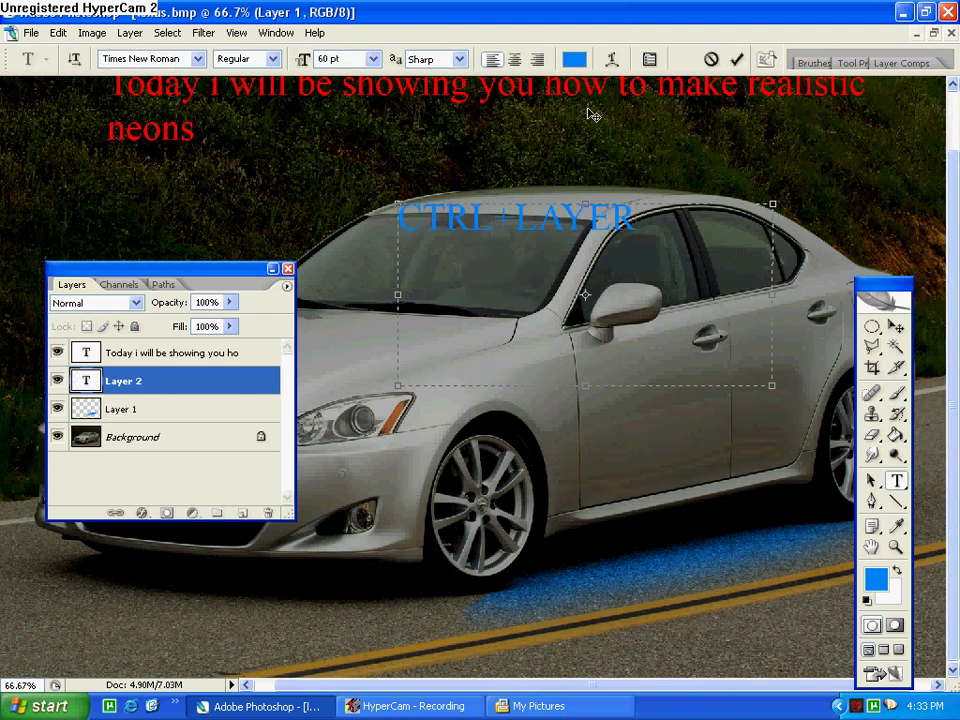
click(711, 60)
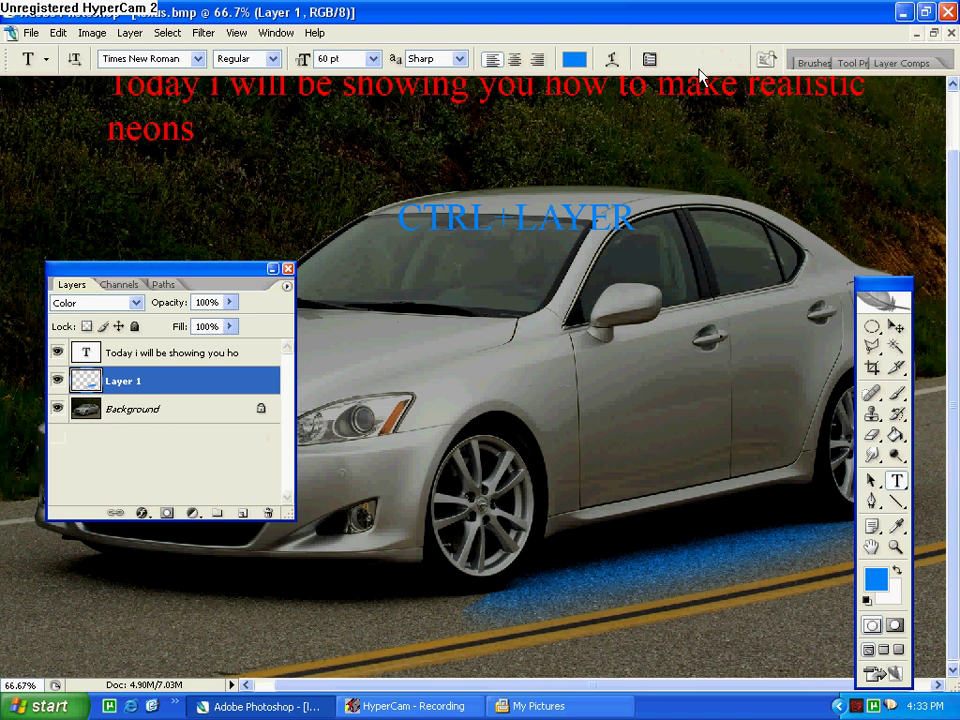
Step: Load Layer 1's pixels as a selection, brush more blue inside, then deselect
ctrl+click(88, 381)
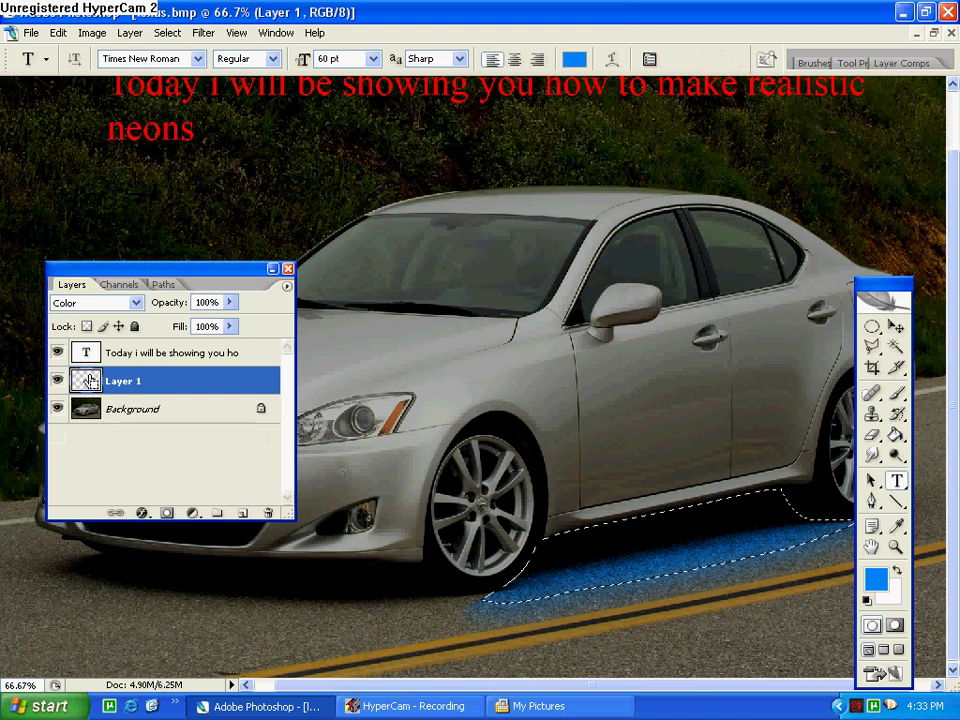
click(896, 395)
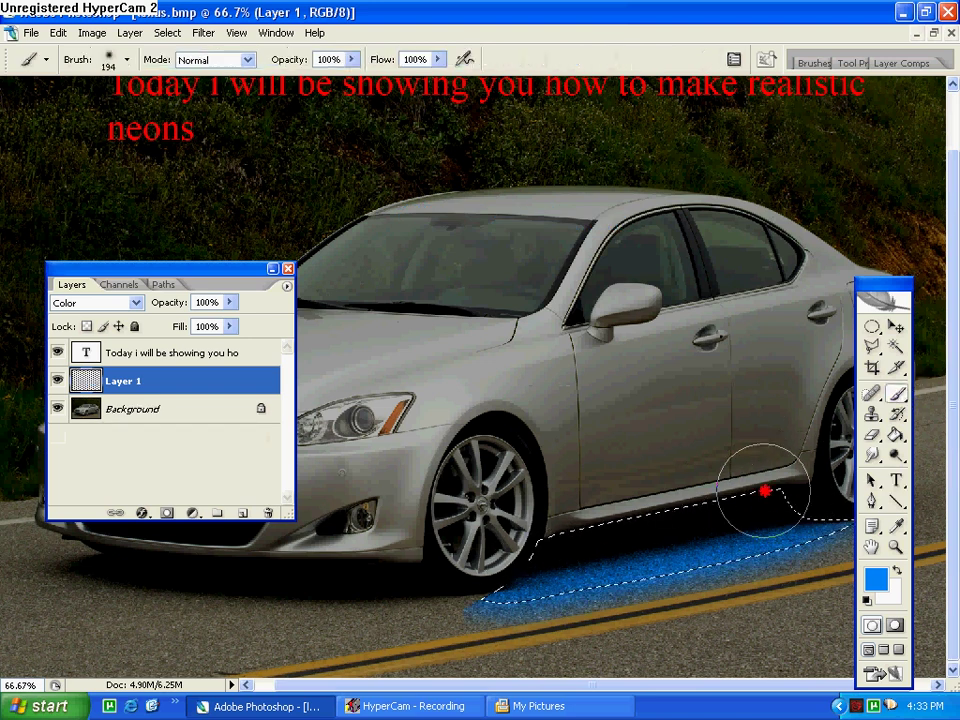
drag(580, 568, 675, 510)
click(167, 33)
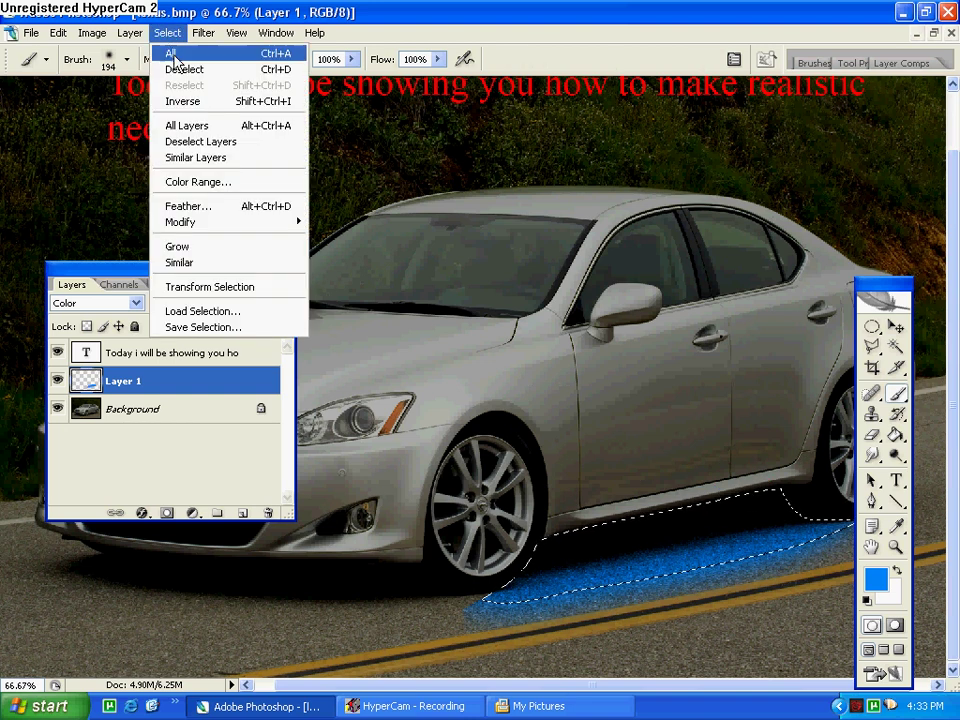
click(176, 72)
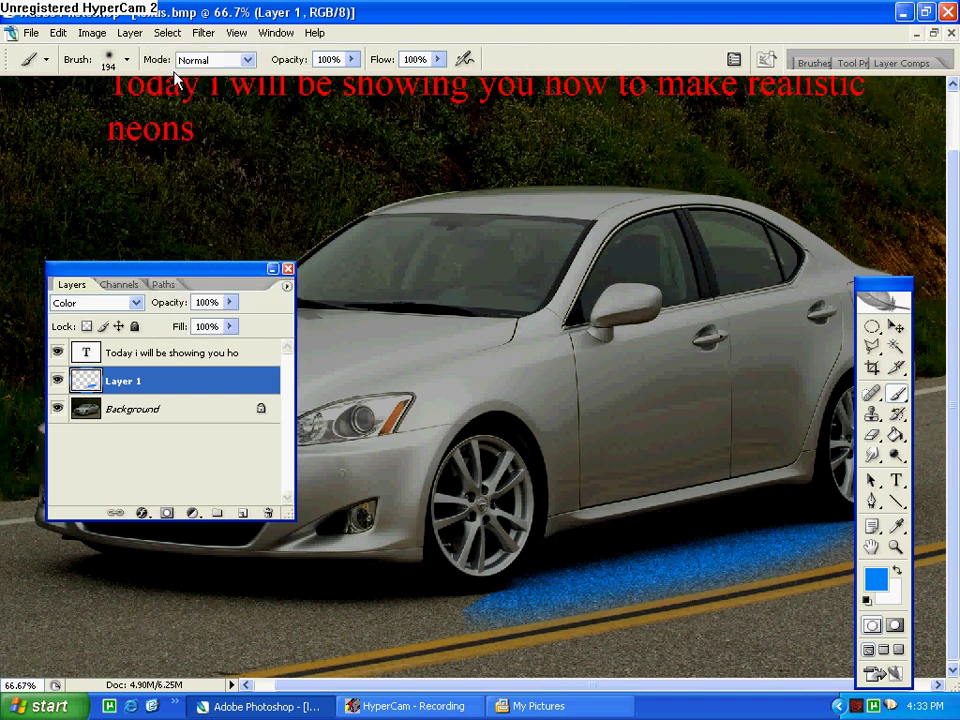
key(ctrl+minus)
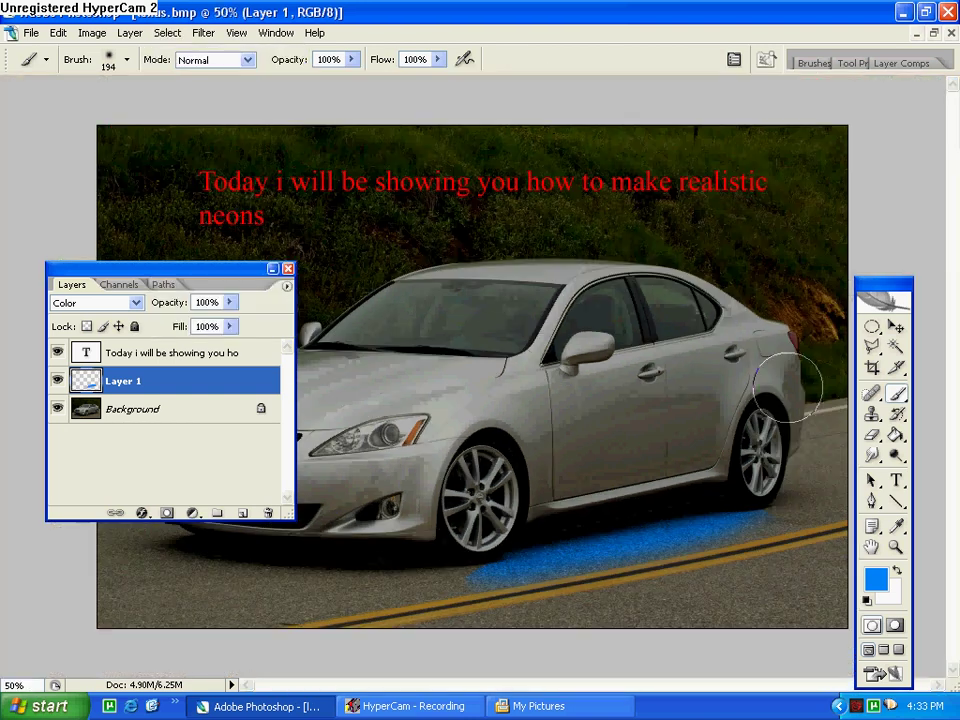
Step: Erase the glow's front end and lower edge with a 169 px eraser
key(e)
drag(455, 572, 458, 580)
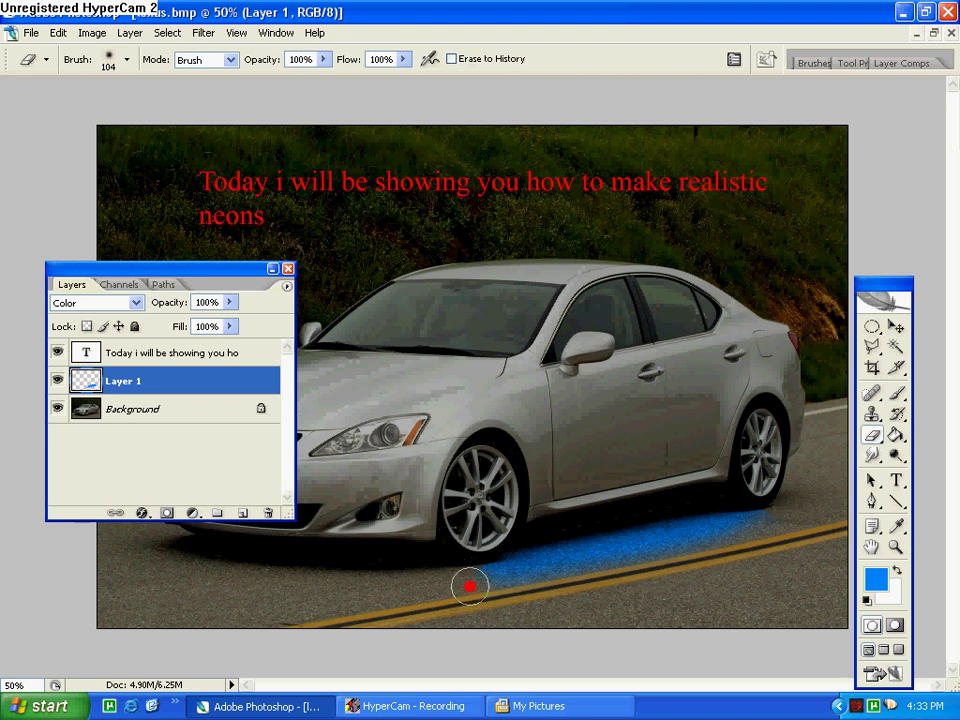
right_click(495, 420)
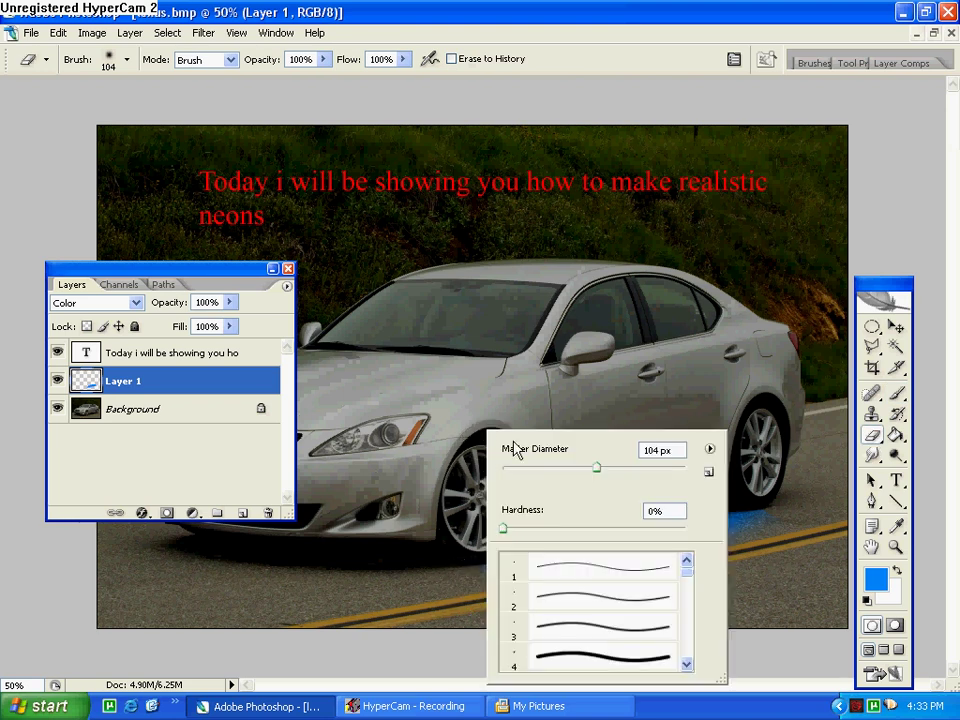
drag(516, 448, 628, 472)
mouse_move(799, 514)
mouse_down()
mouse_move(698, 588)
mouse_move(564, 615)
mouse_move(479, 602)
mouse_move(606, 598)
mouse_move(828, 540)
mouse_move(621, 606)
mouse_move(536, 615)
mouse_move(627, 596)
mouse_up()
mouse_move(706, 585)
mouse_down()
mouse_move(675, 606)
mouse_move(568, 619)
mouse_up()
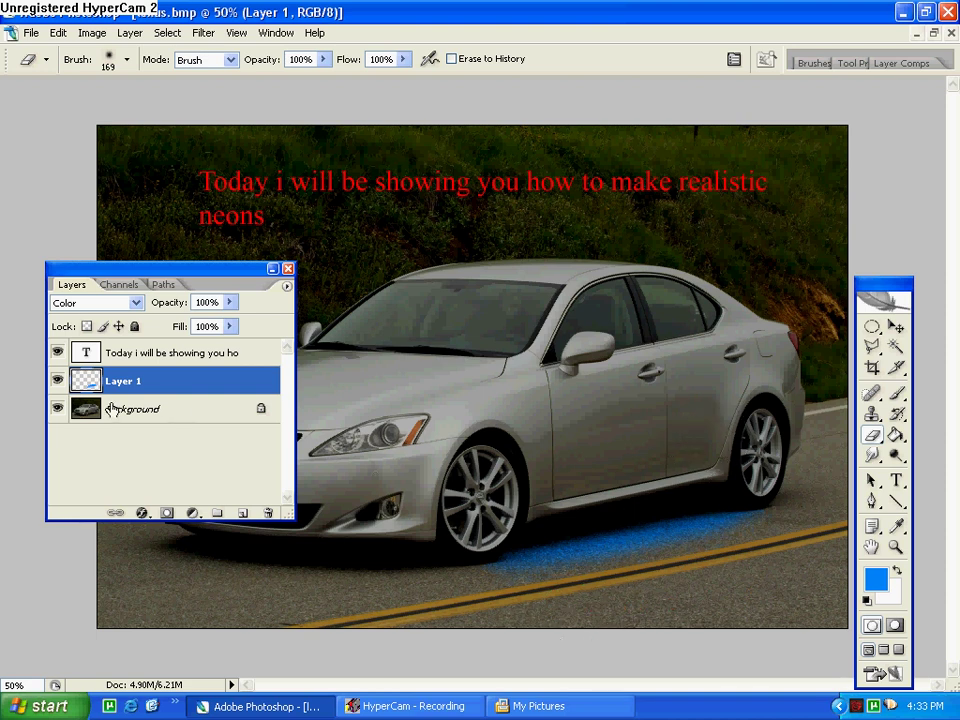
Step: Load the glow's outline as a selection, repaint blue inside it, then deselect
ctrl+click(85, 382)
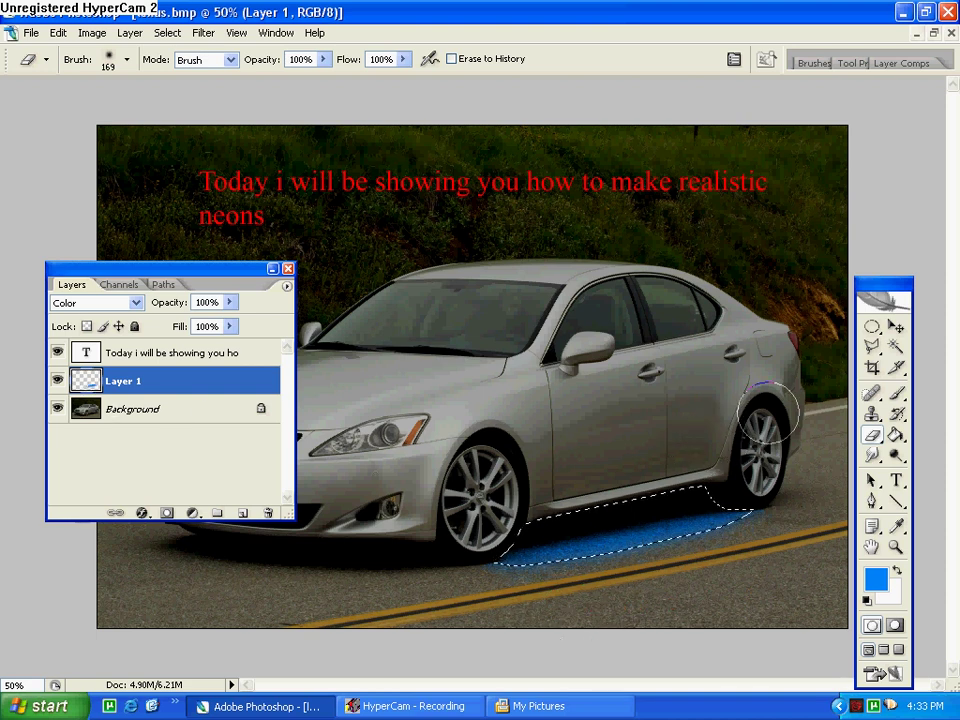
click(896, 393)
drag(670, 487, 678, 505)
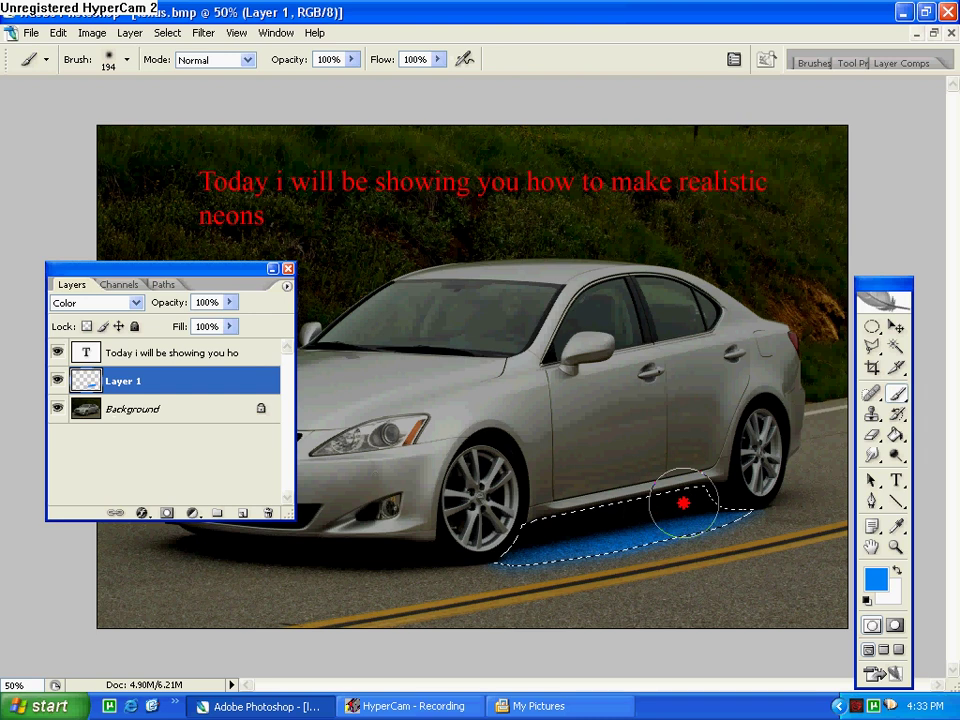
click(167, 33)
click(185, 72)
key(ctrl+plus)
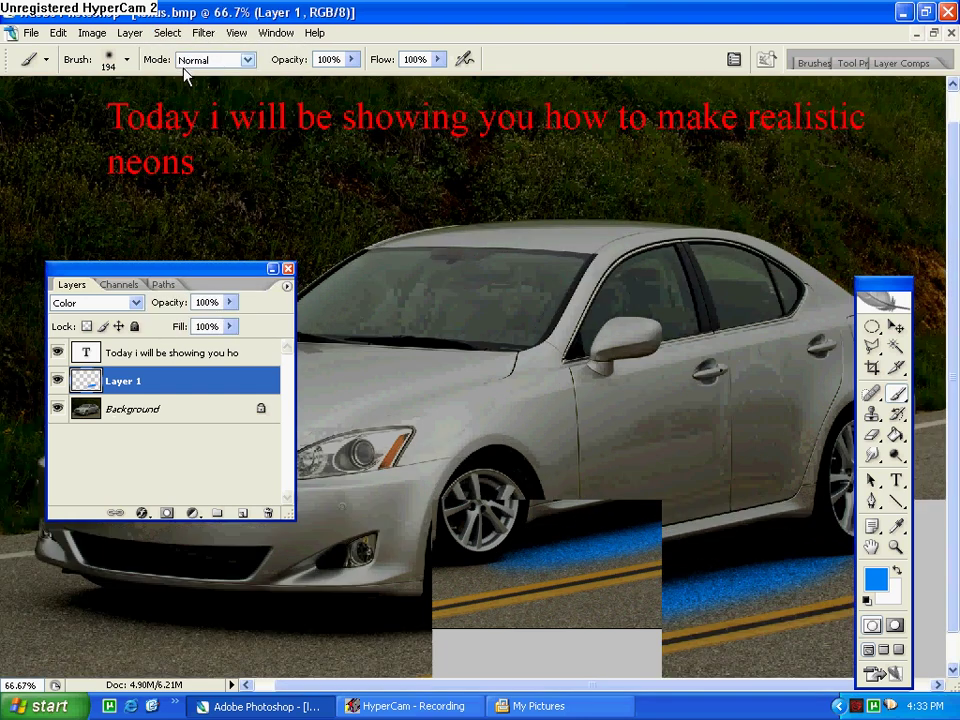
key(ctrl+minus)
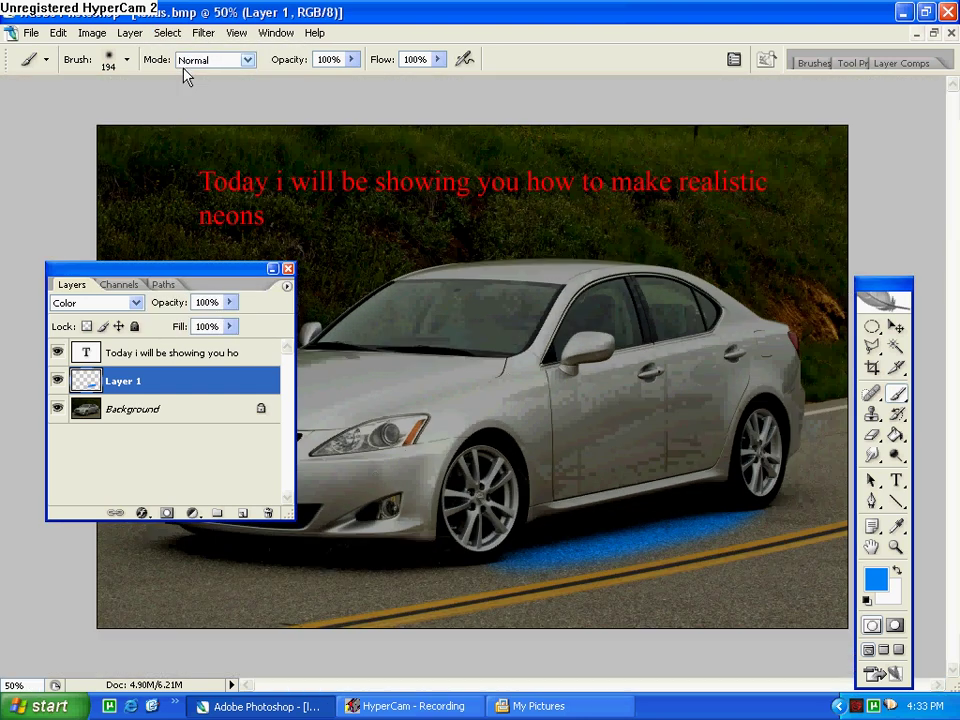
Step: Enable Outer Glow on Layer 1 in #0600ff, 99% opacity, 46 px size, and turn on Inner Glow
right_click(178, 383)
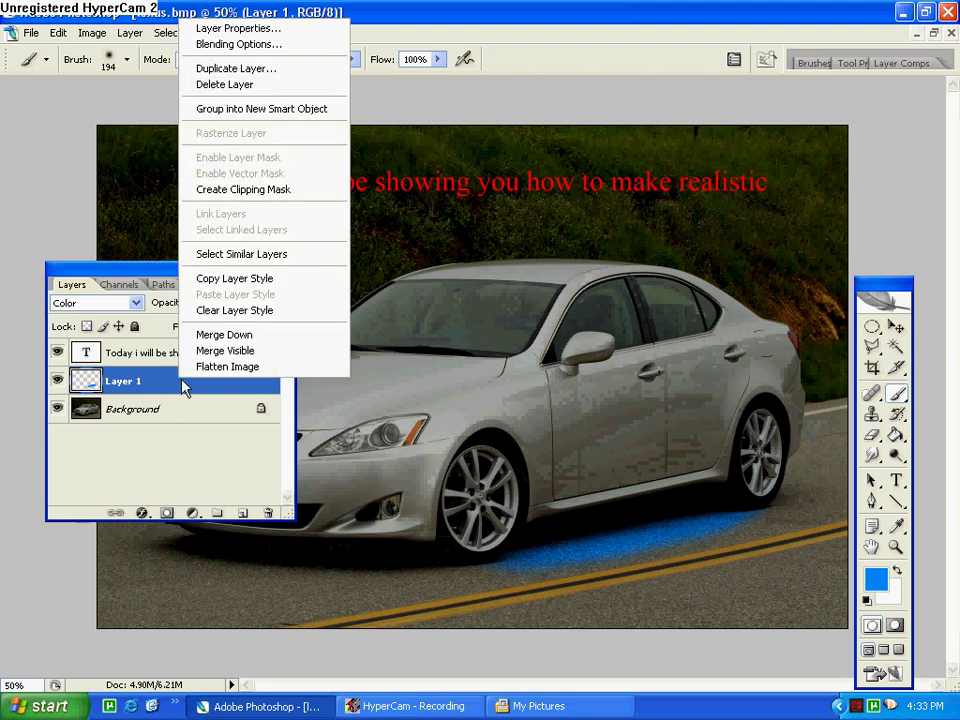
click(320, 45)
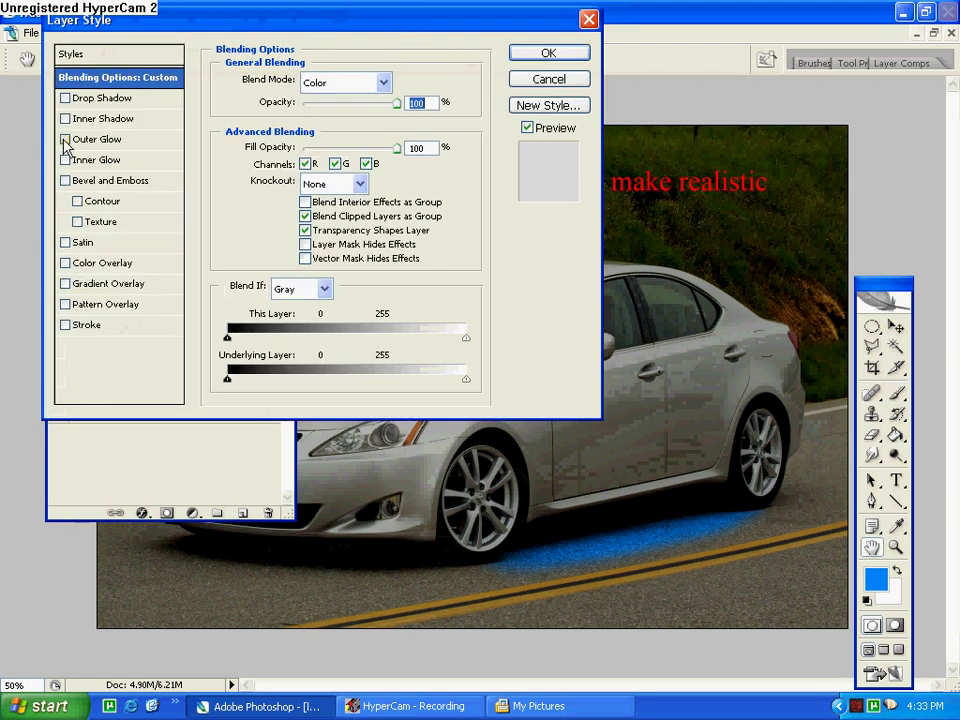
click(65, 140)
click(110, 142)
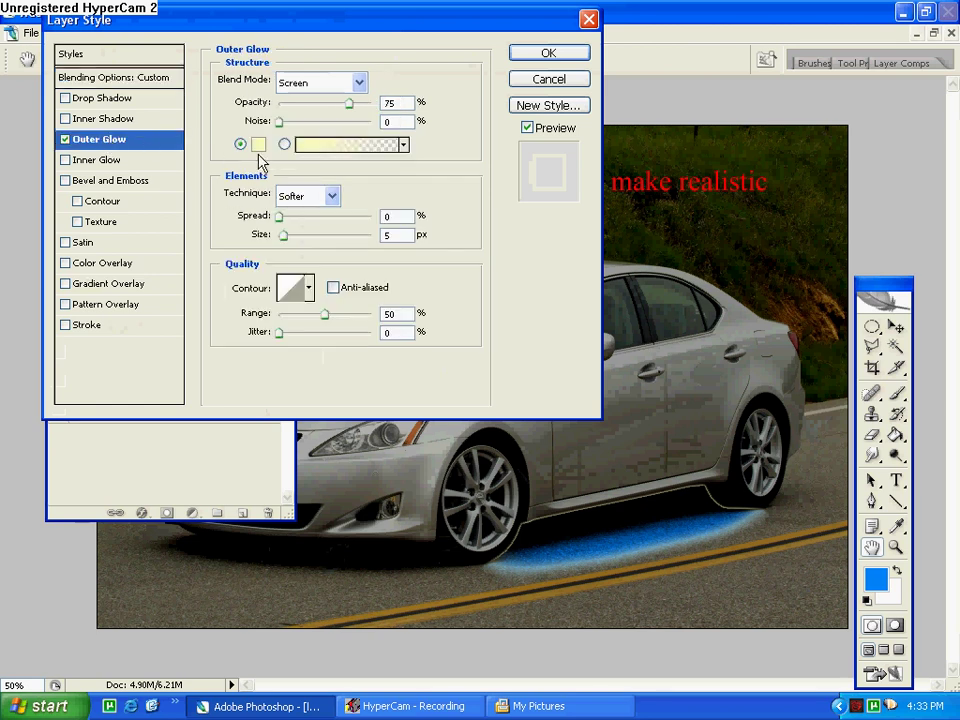
click(259, 147)
drag(360, 146, 620, 20)
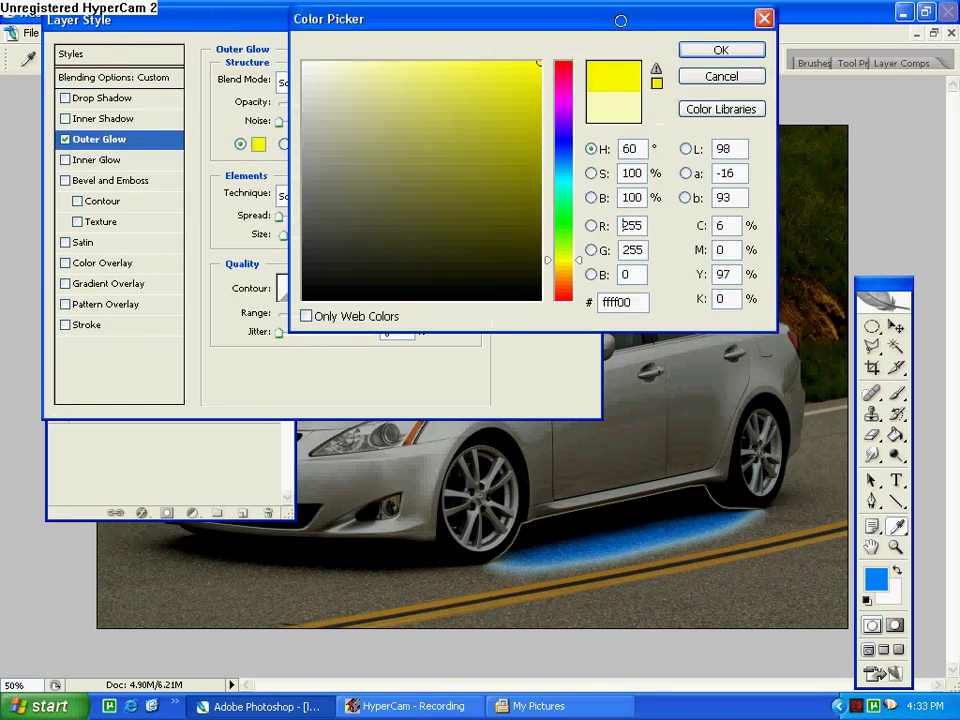
click(564, 141)
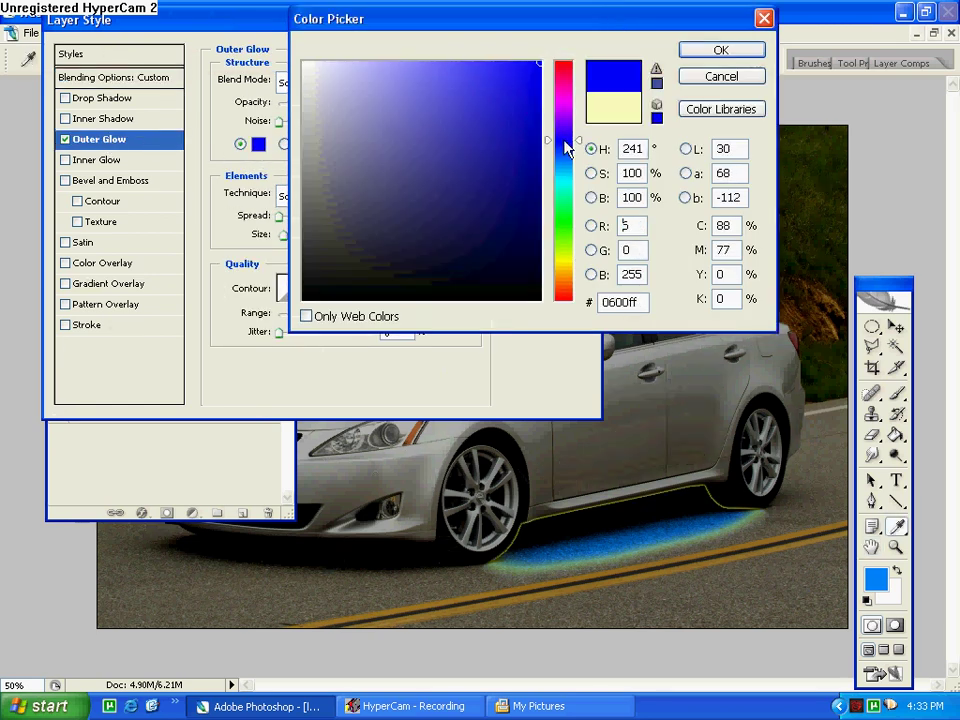
click(721, 51)
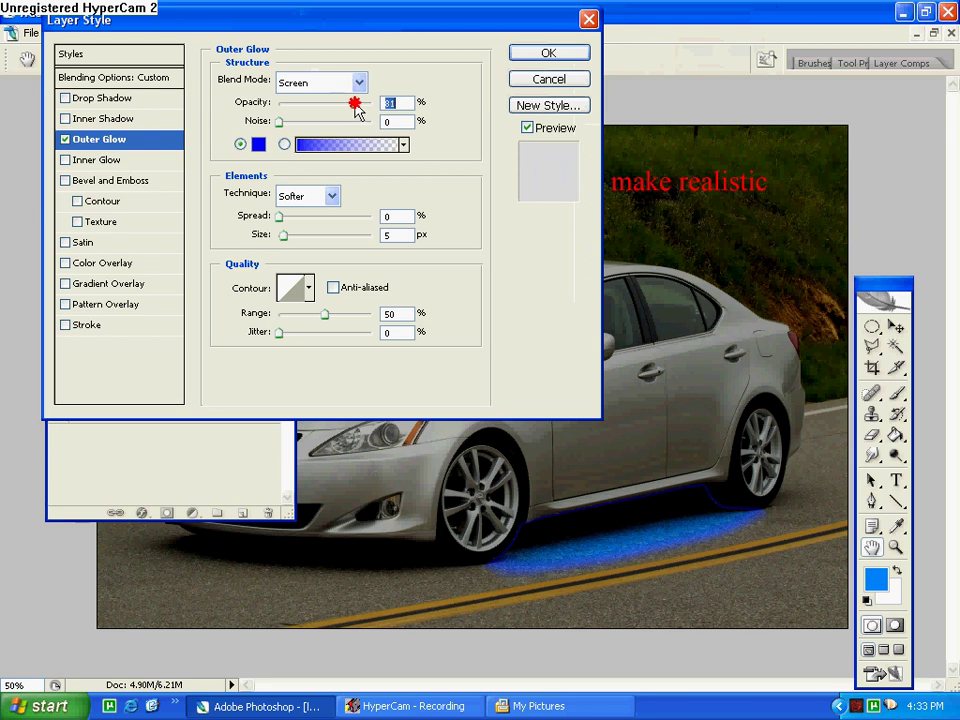
drag(353, 104, 368, 104)
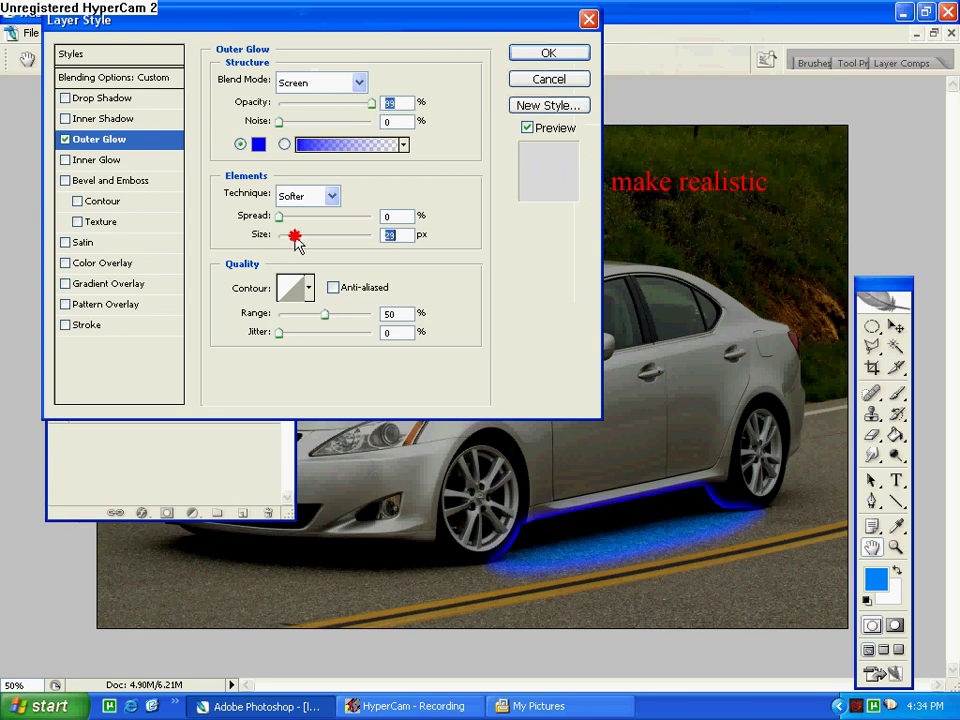
click(301, 238)
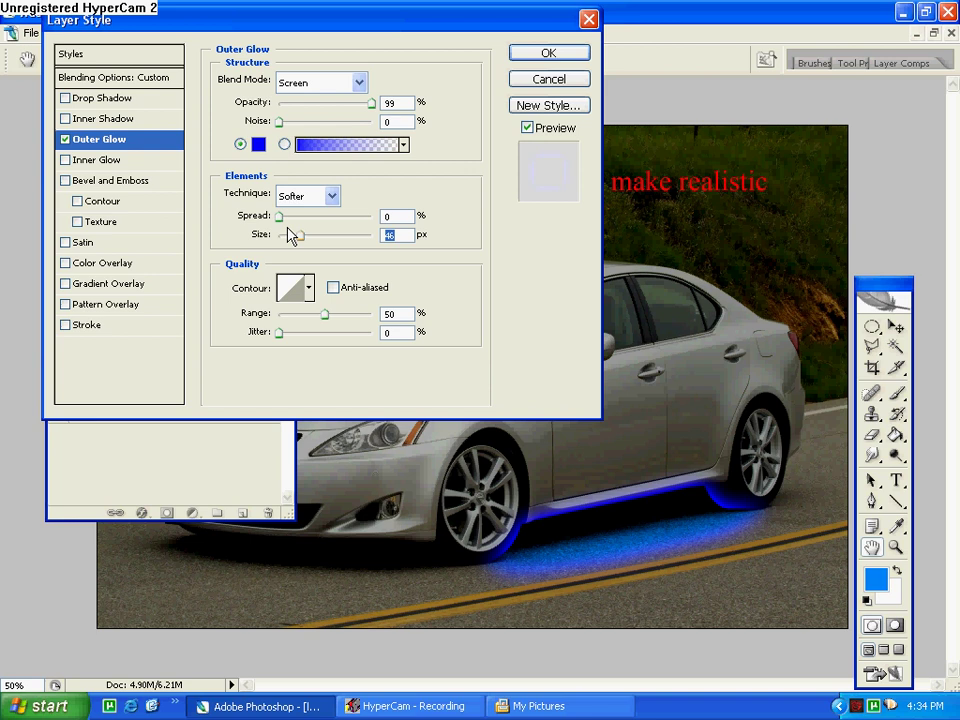
click(65, 160)
Step: Give the Inner Glow a center source and a light cyan colour
click(103, 160)
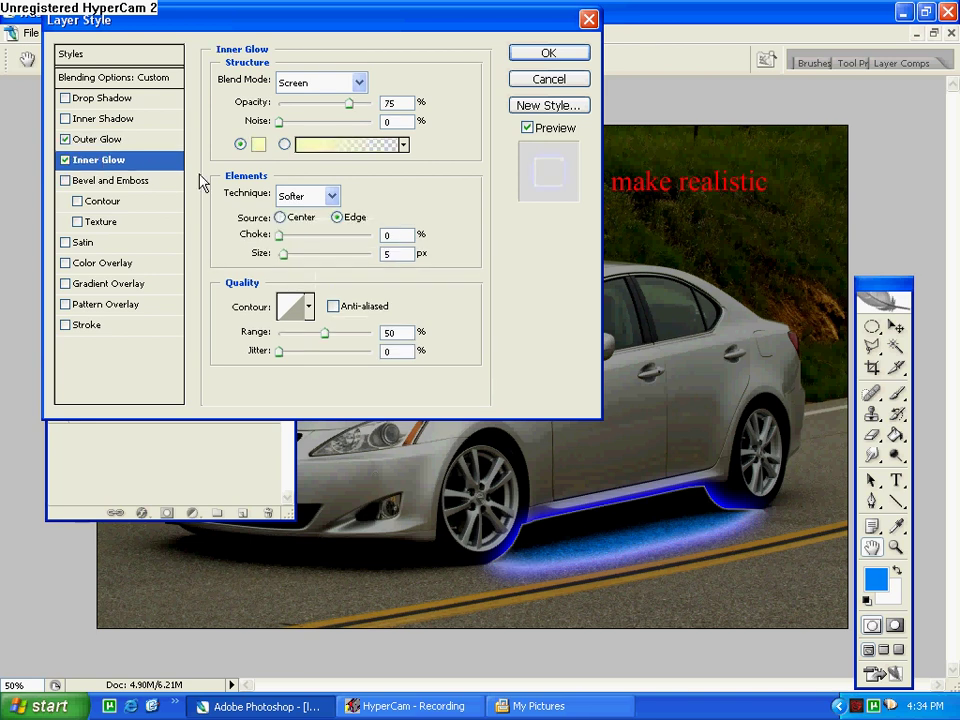
click(280, 218)
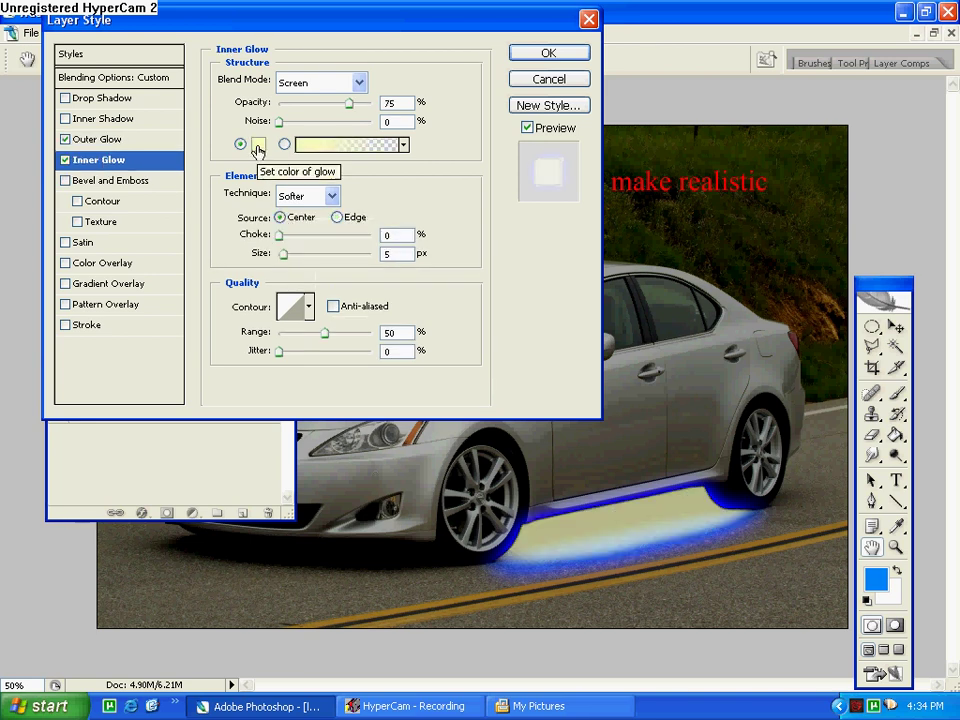
click(260, 146)
drag(549, 122, 561, 176)
click(416, 77)
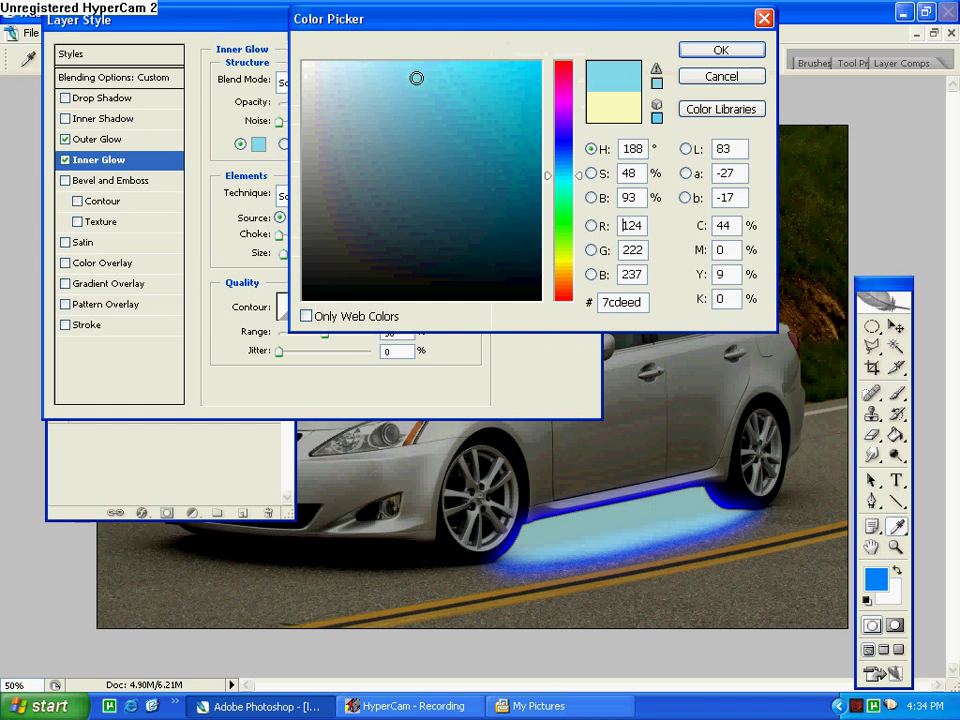
click(409, 76)
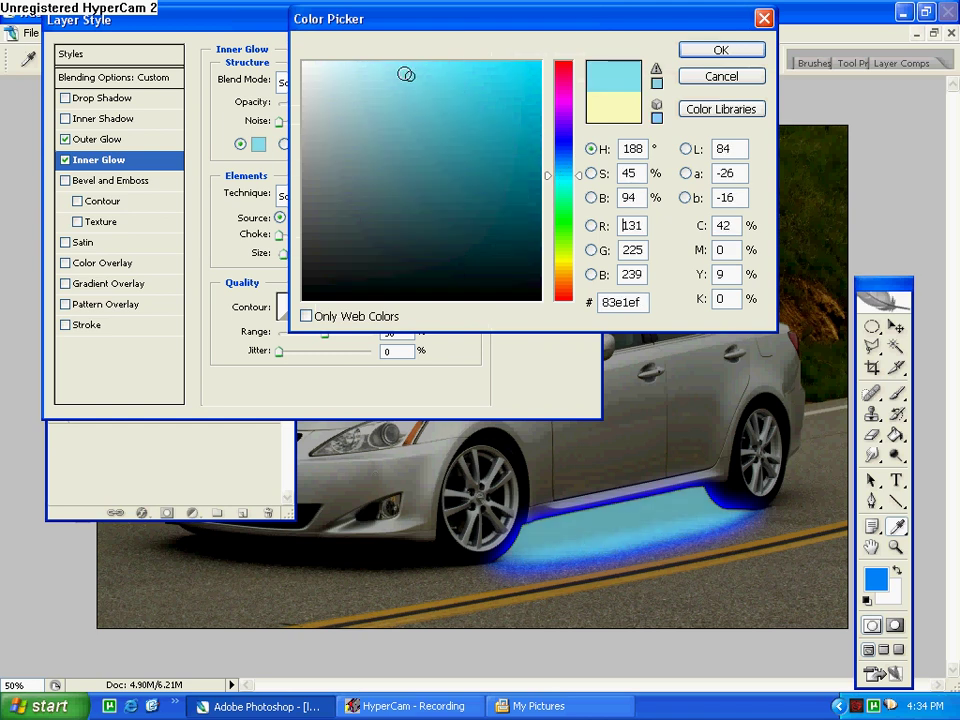
click(410, 64)
click(420, 64)
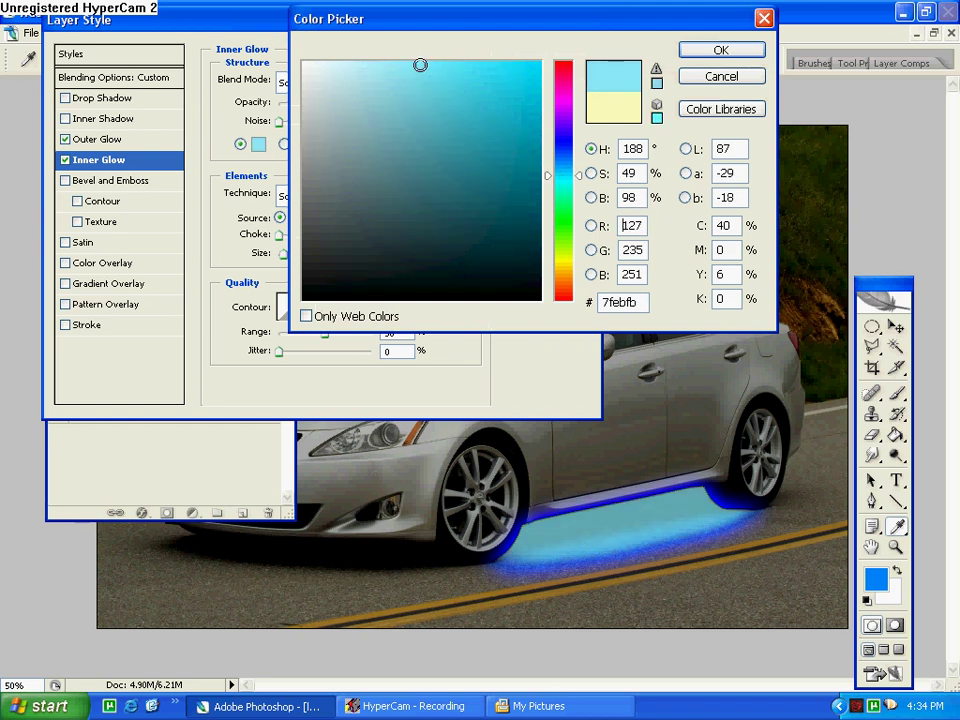
click(718, 50)
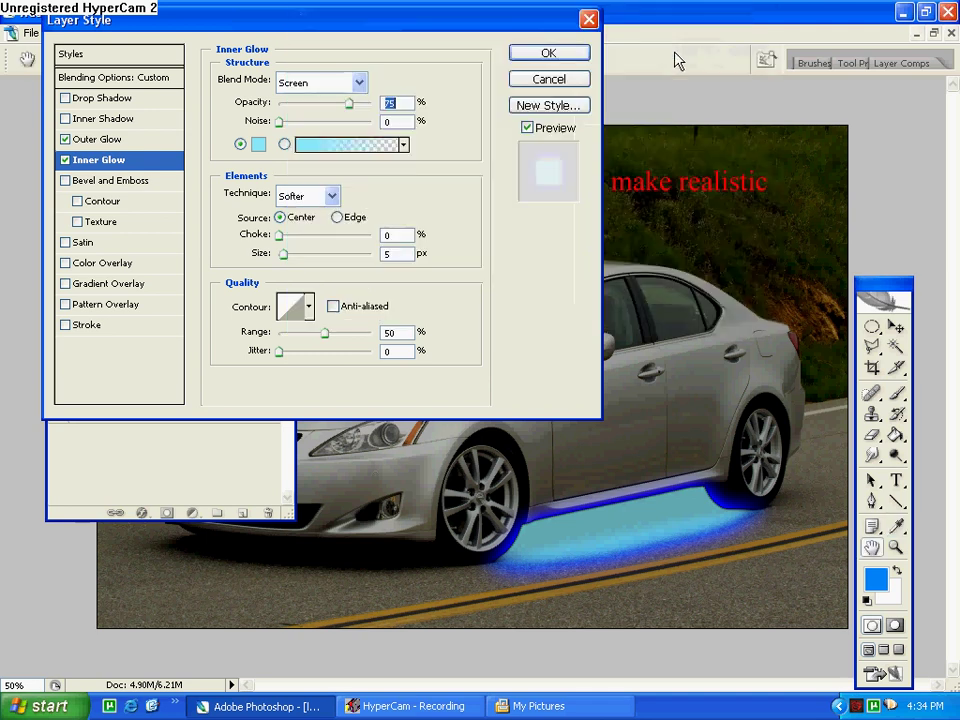
Step: Set the Inner Glow to Overlay, 100% opacity, 3 px size, 72% range, and apply the style
click(358, 82)
click(343, 299)
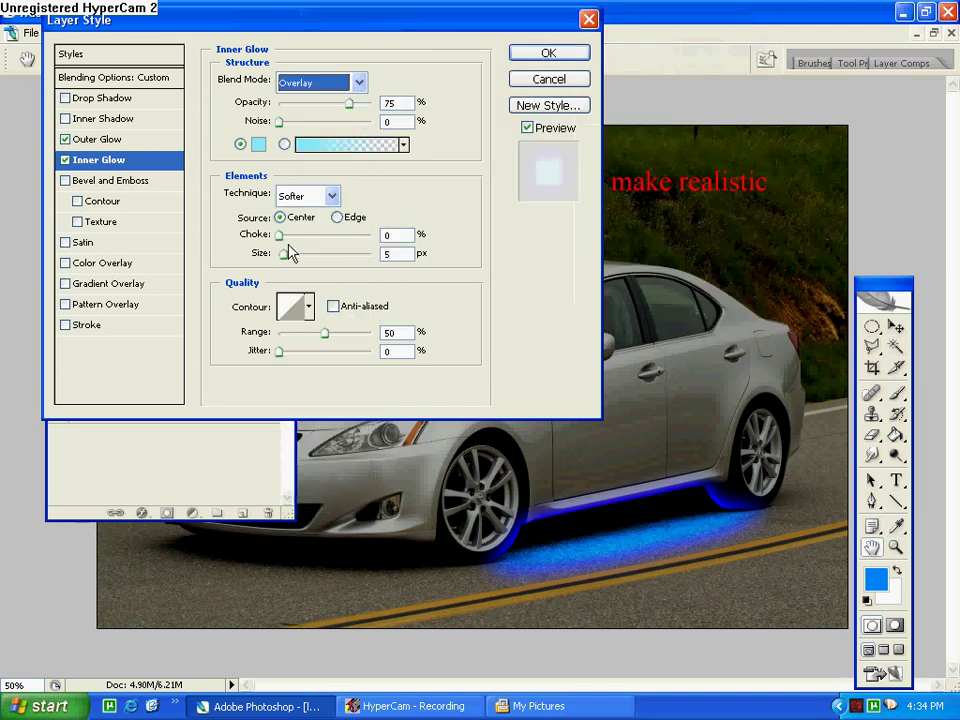
drag(285, 253, 281, 253)
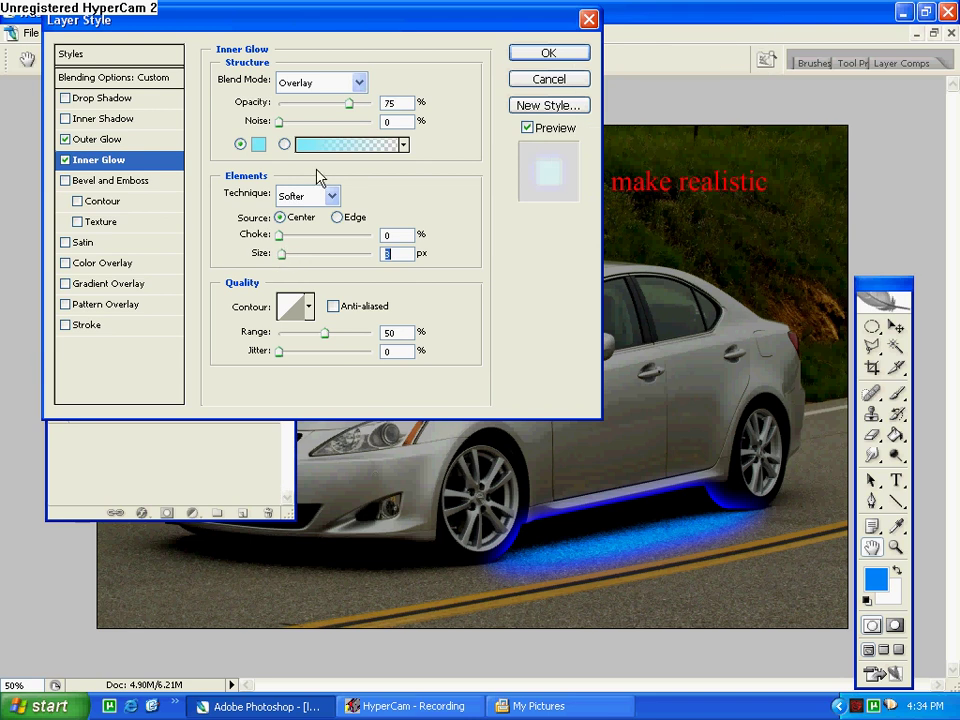
drag(350, 104, 379, 104)
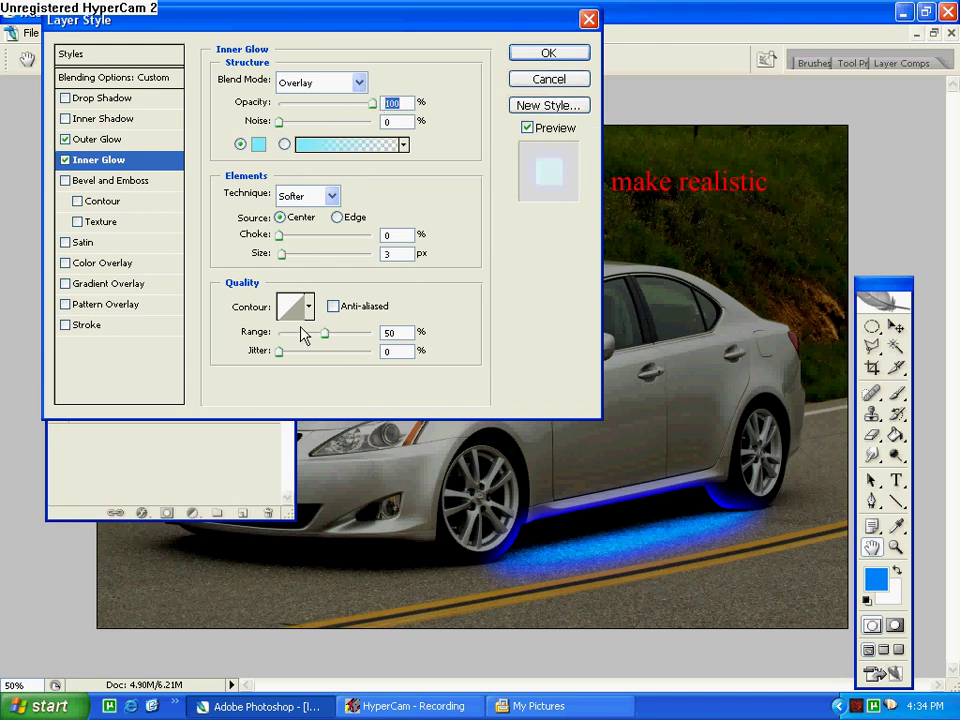
drag(324, 334, 351, 336)
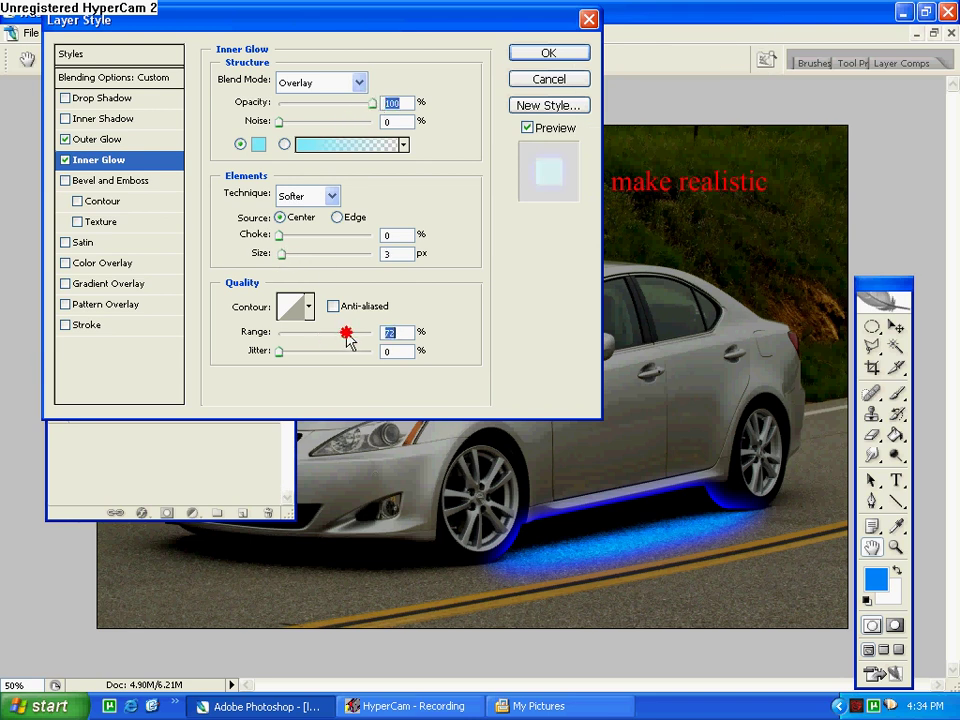
click(545, 56)
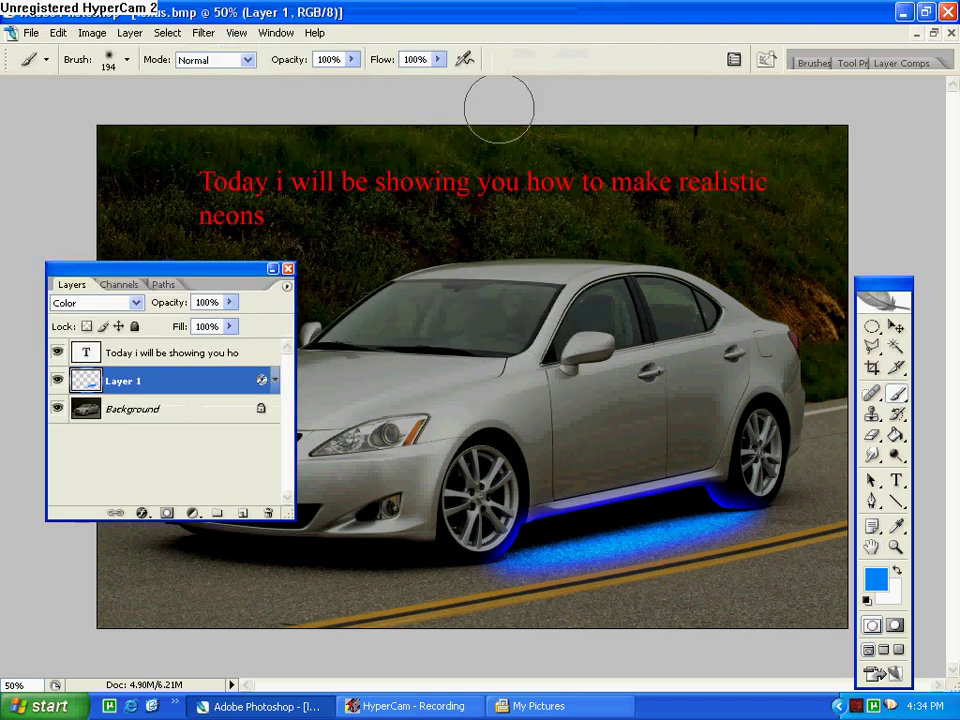
Step: Duplicate Background as Background copy, then merge it with Layer 1 via Merge Layers
right_click(141, 409)
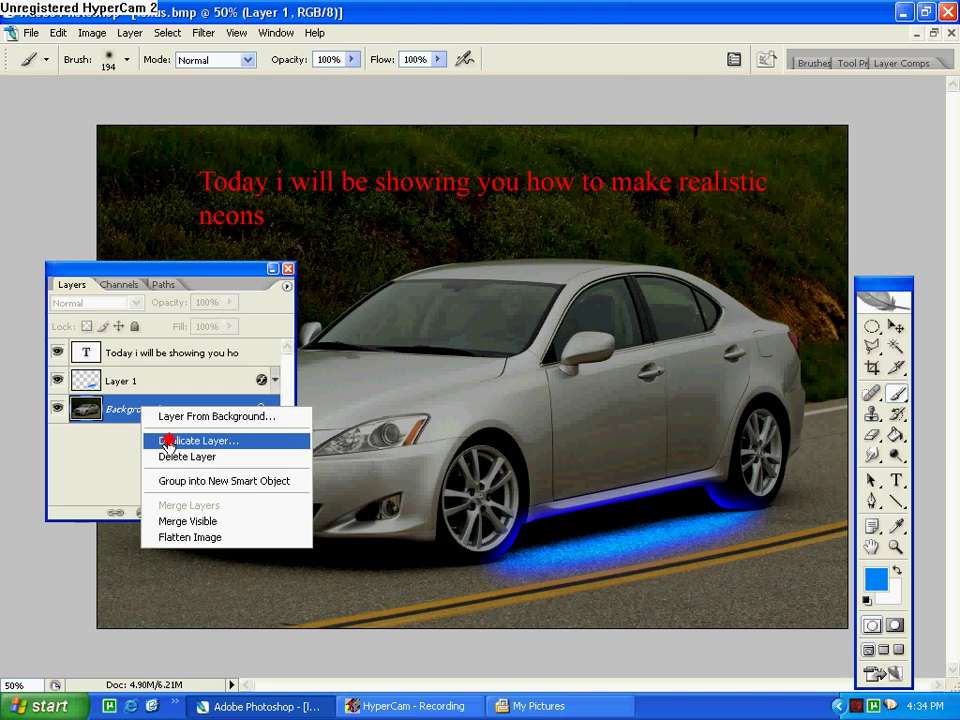
click(167, 441)
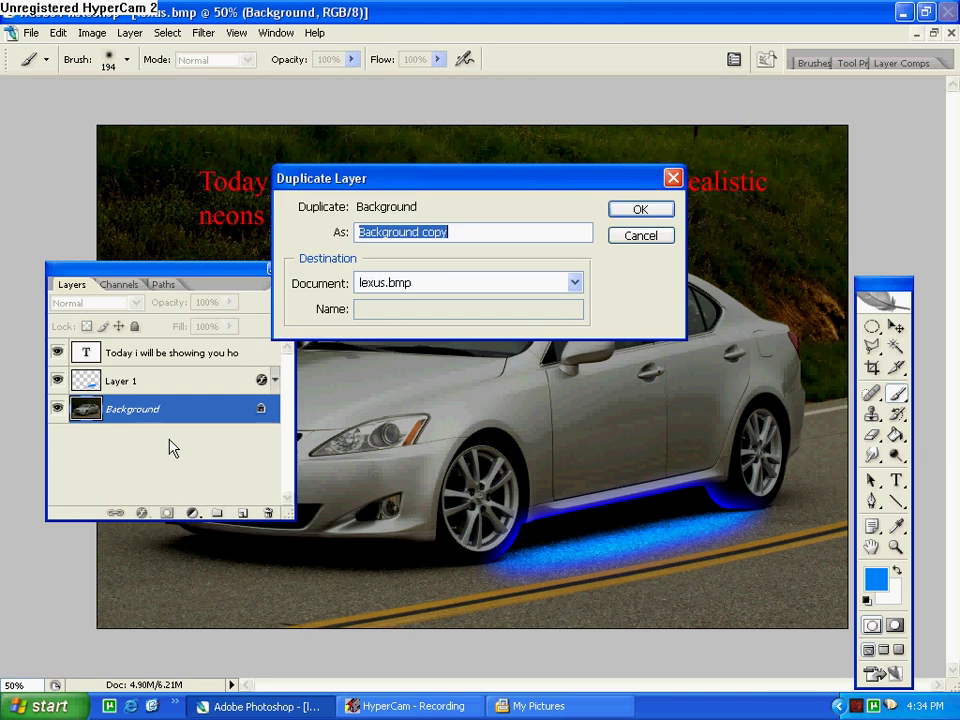
click(641, 209)
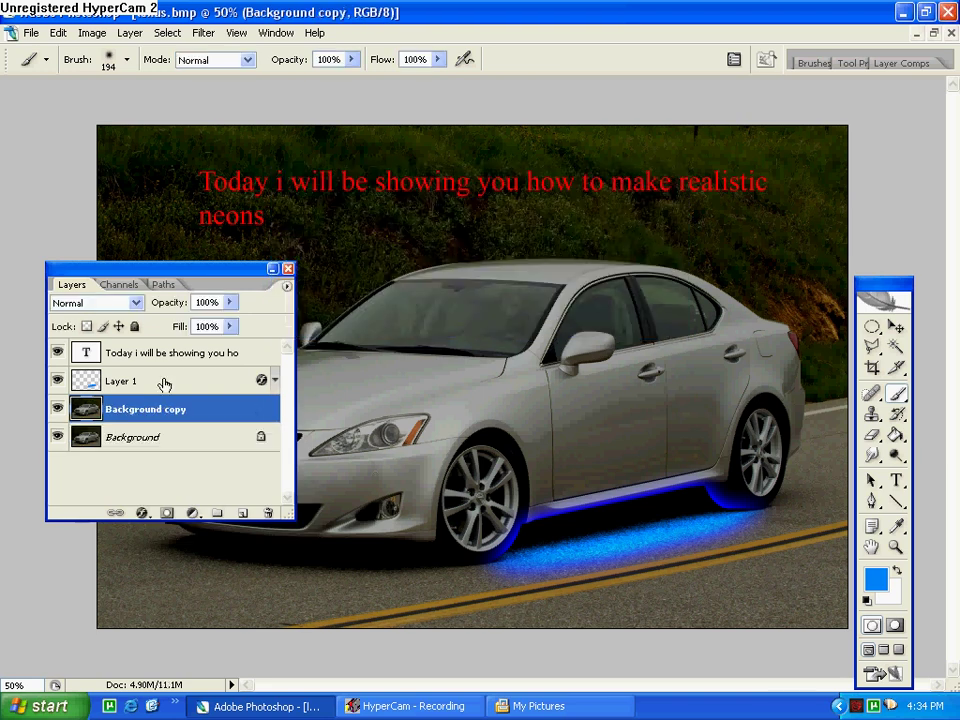
shift+click(164, 381)
right_click(166, 386)
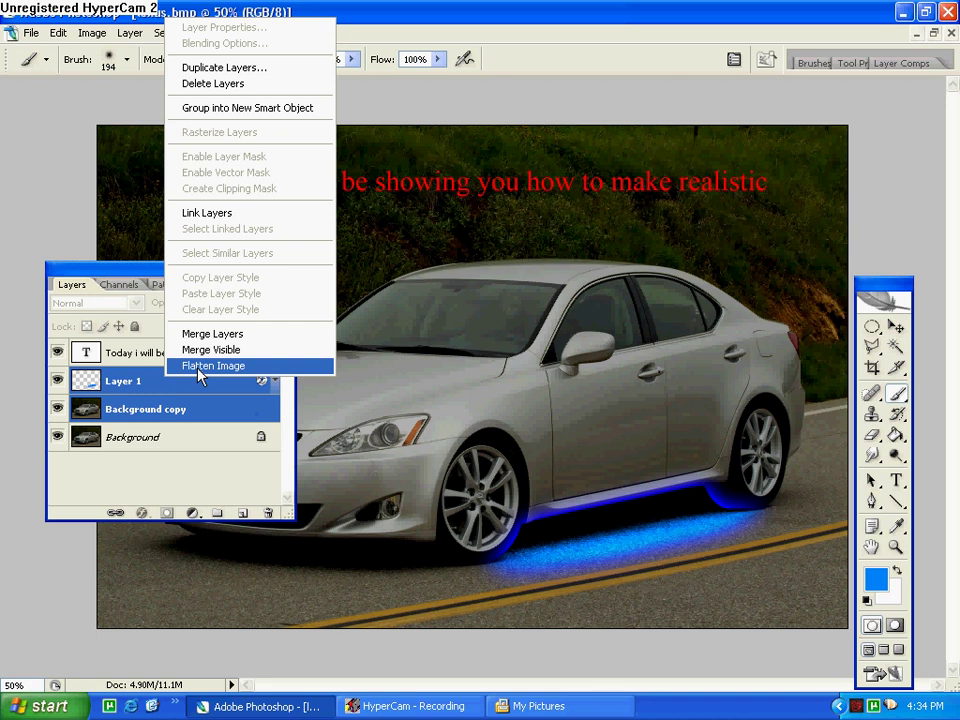
click(223, 335)
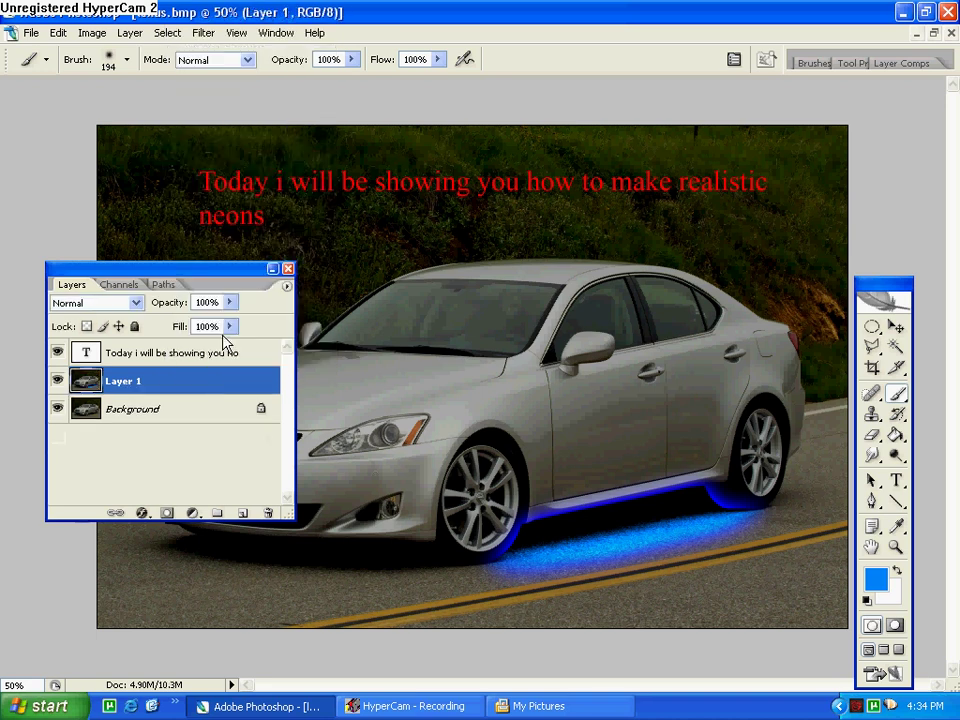
Step: Zoom the car to 66.7%, pick the Eraser, and move the Tools palette beside Layers
key(ctrl+plus)
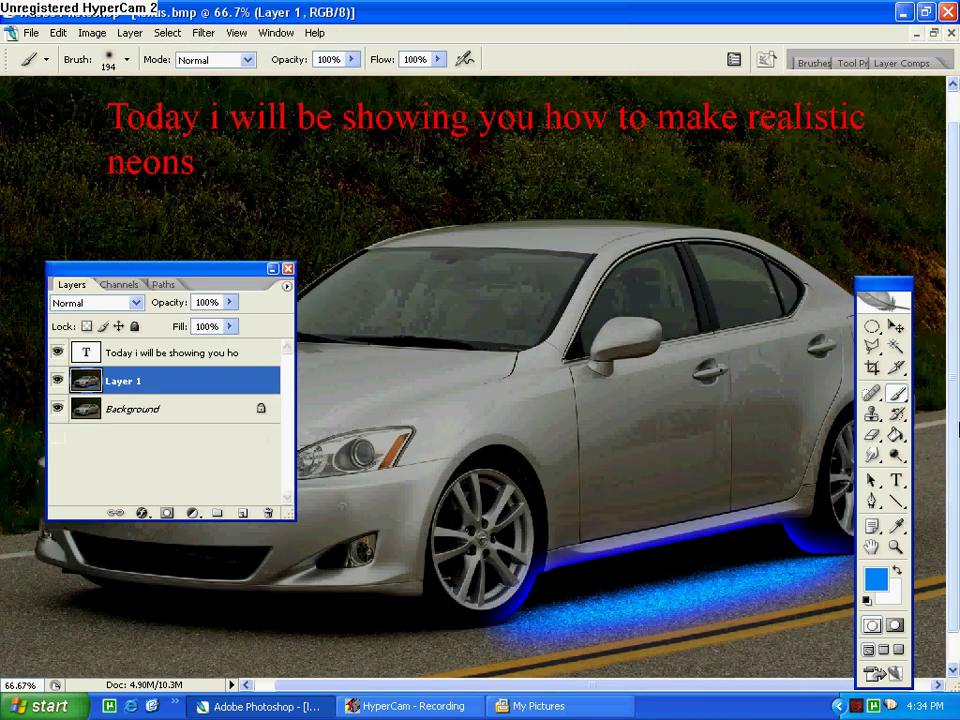
scroll(800, 627, down, 1)
scroll(830, 600, right, 1)
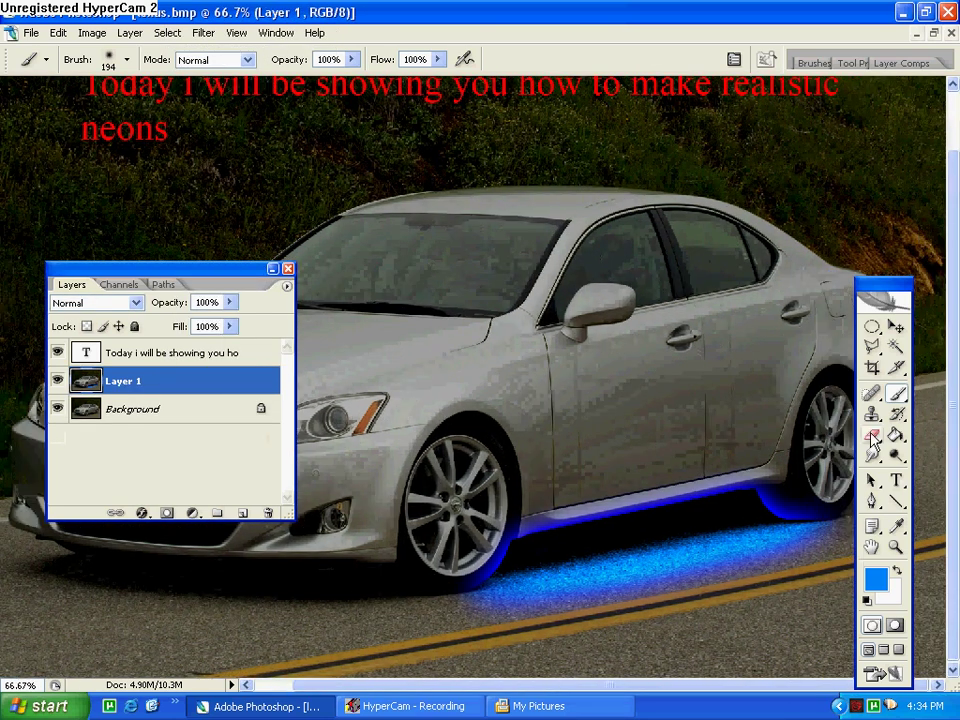
click(872, 437)
drag(882, 290, 180, 459)
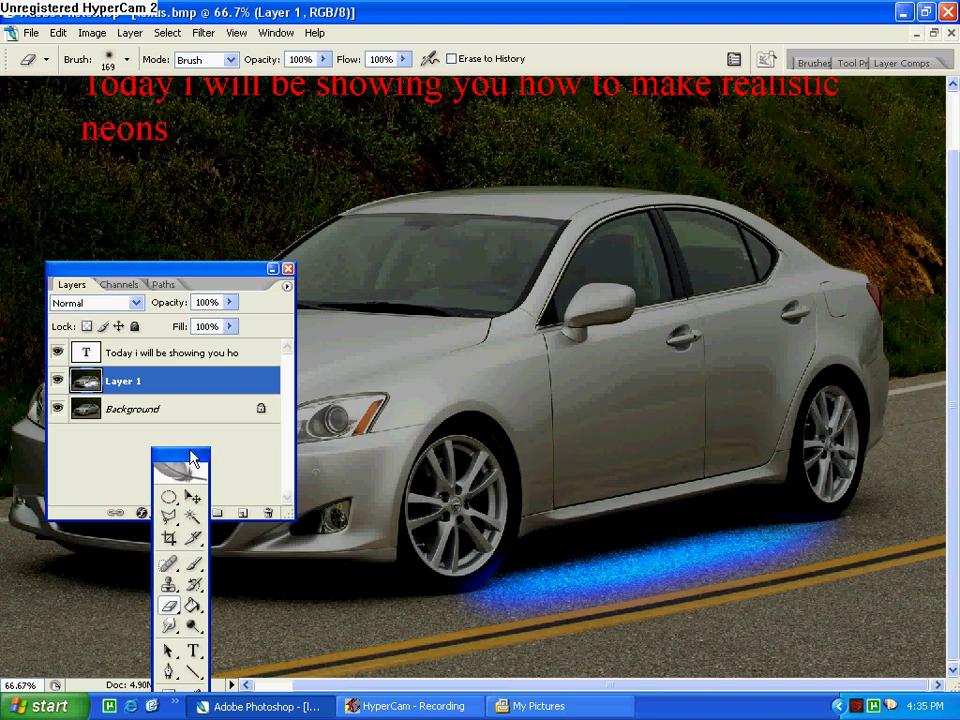
drag(185, 465, 370, 162)
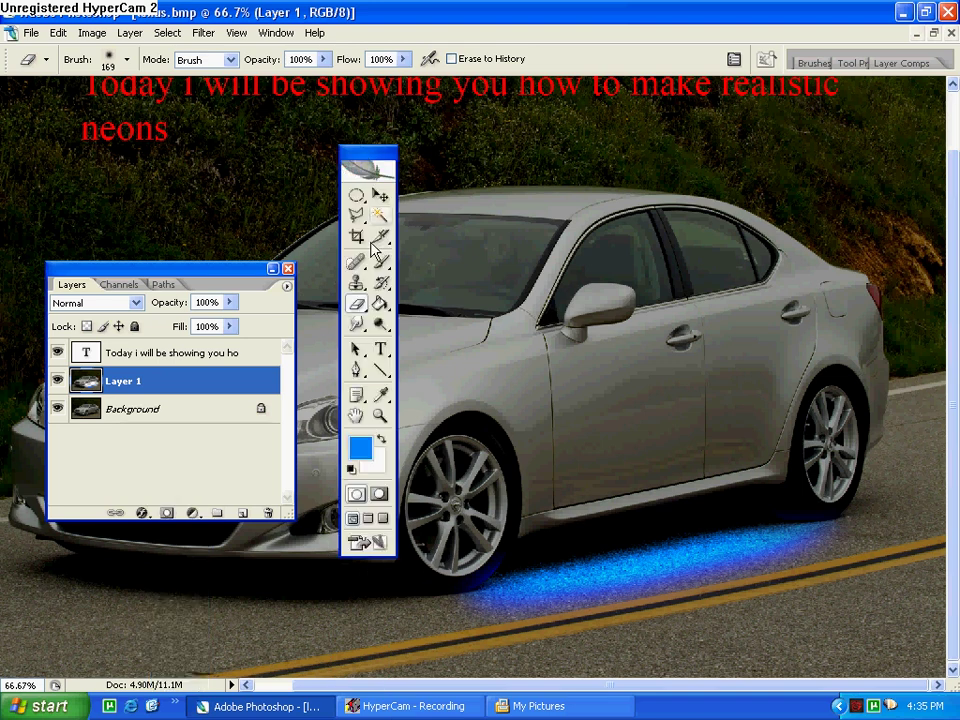
Step: Switch to the Dodge tool with Range set to Highlights and Exposure at 15%
click(379, 326)
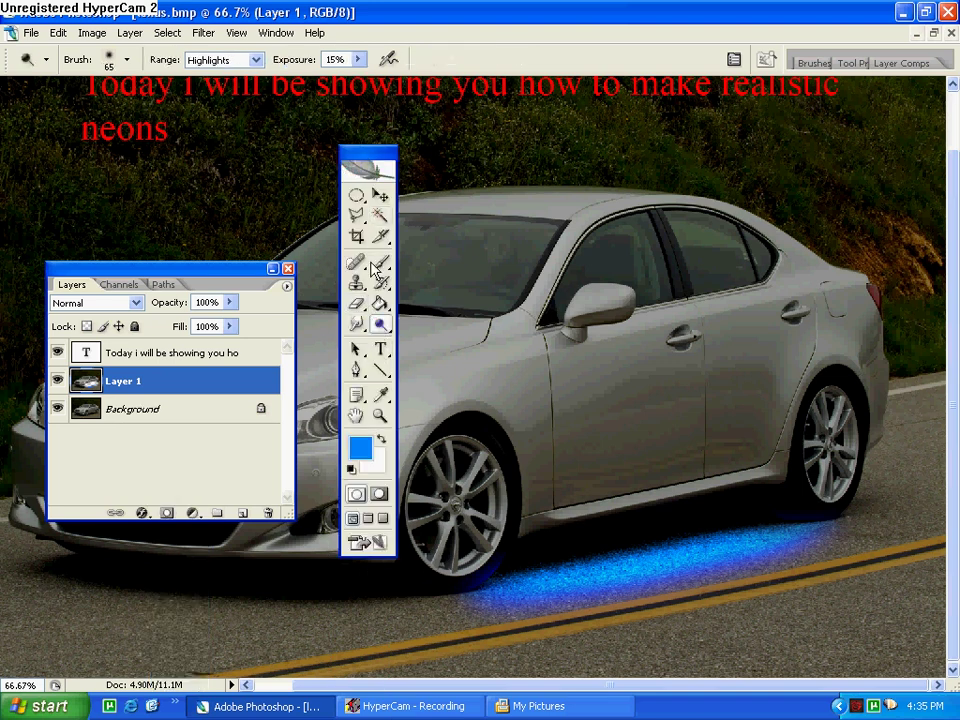
click(260, 61)
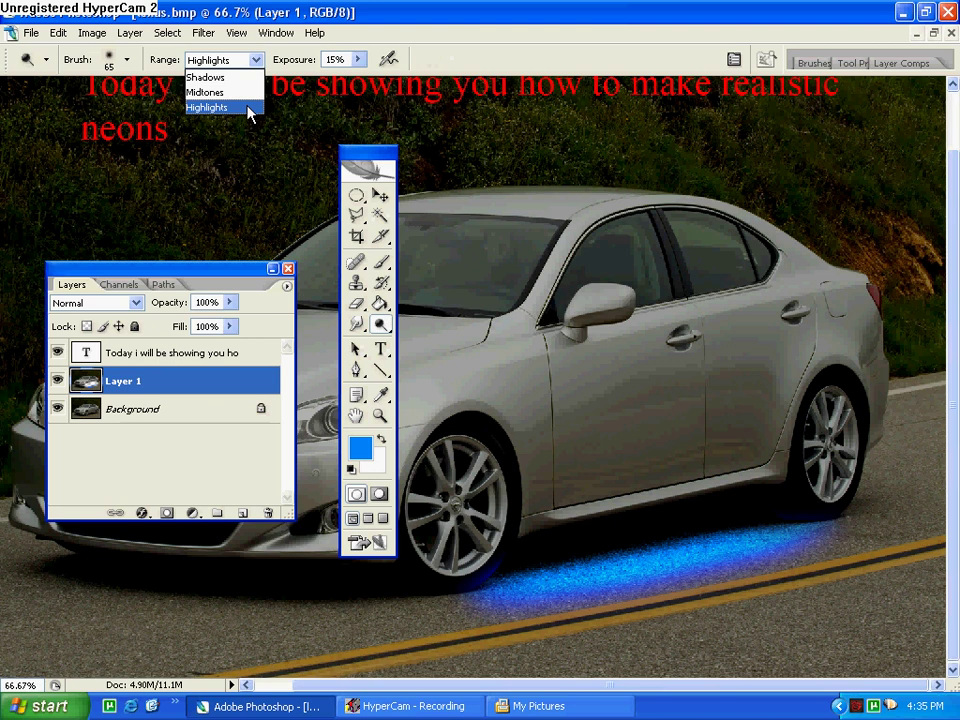
click(248, 108)
click(358, 60)
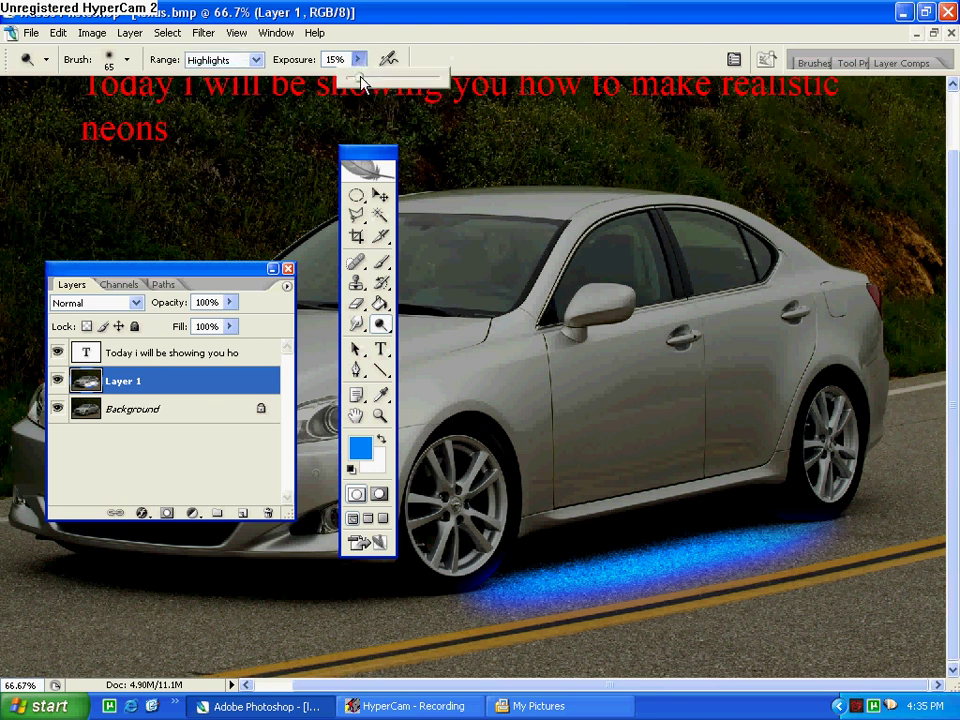
click(398, 9)
Step: Zoom in on the car's lower side and brighten the blue underglow with short dodge strokes
key(ctrl+plus)
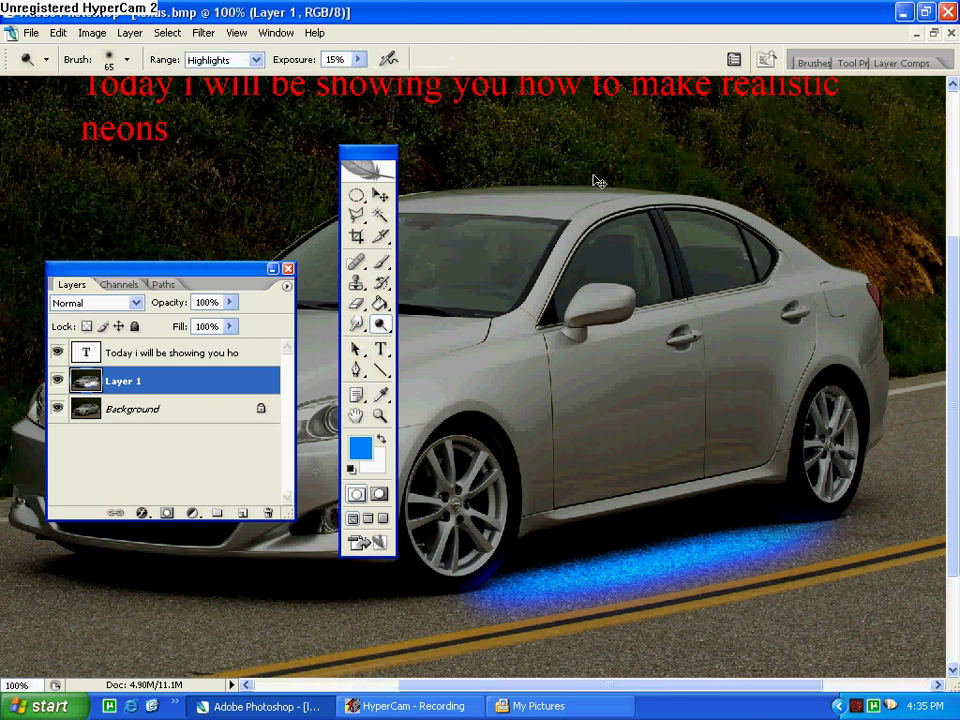
scroll(600, 300, down, 3)
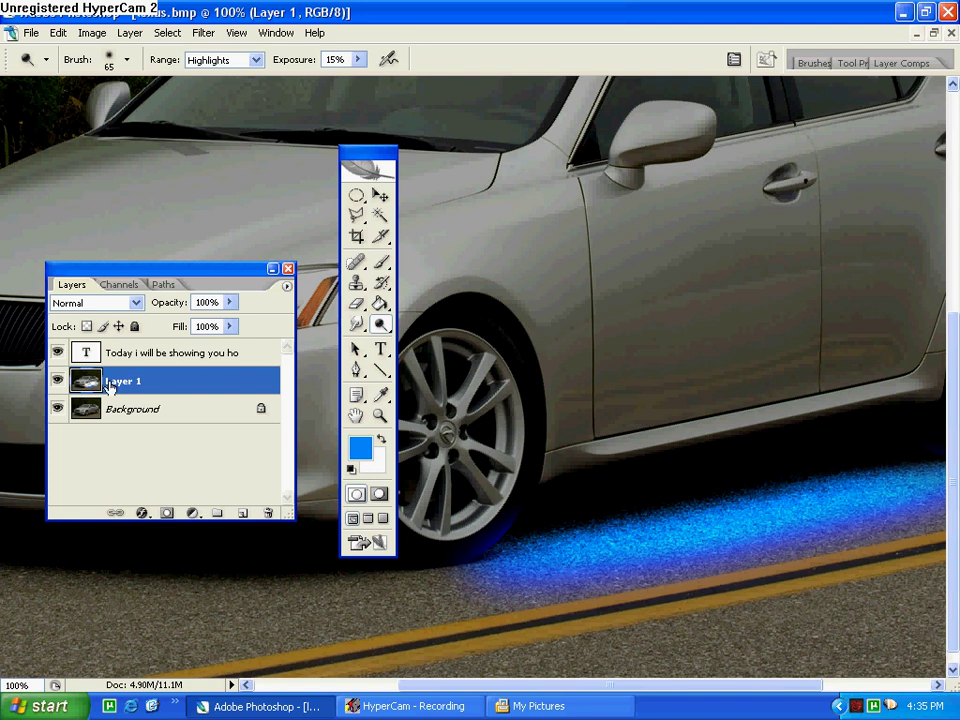
drag(625, 685, 680, 685)
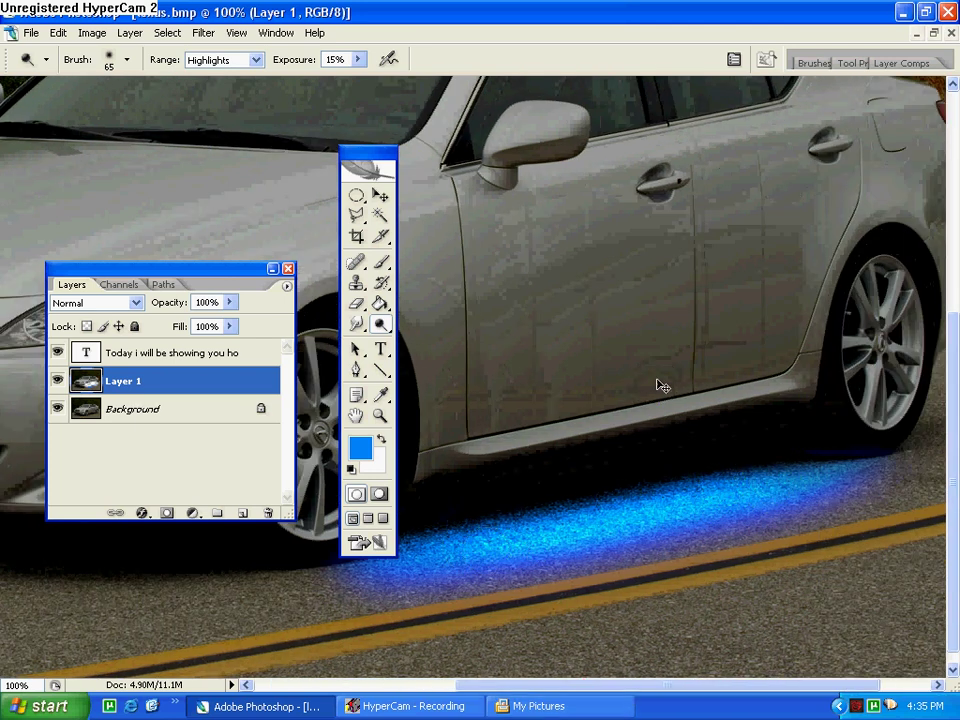
key(ctrl+minus)
key(ctrl+minus)
key(ctrl+minus)
key(ctrl+minus)
key(ctrl+minus)
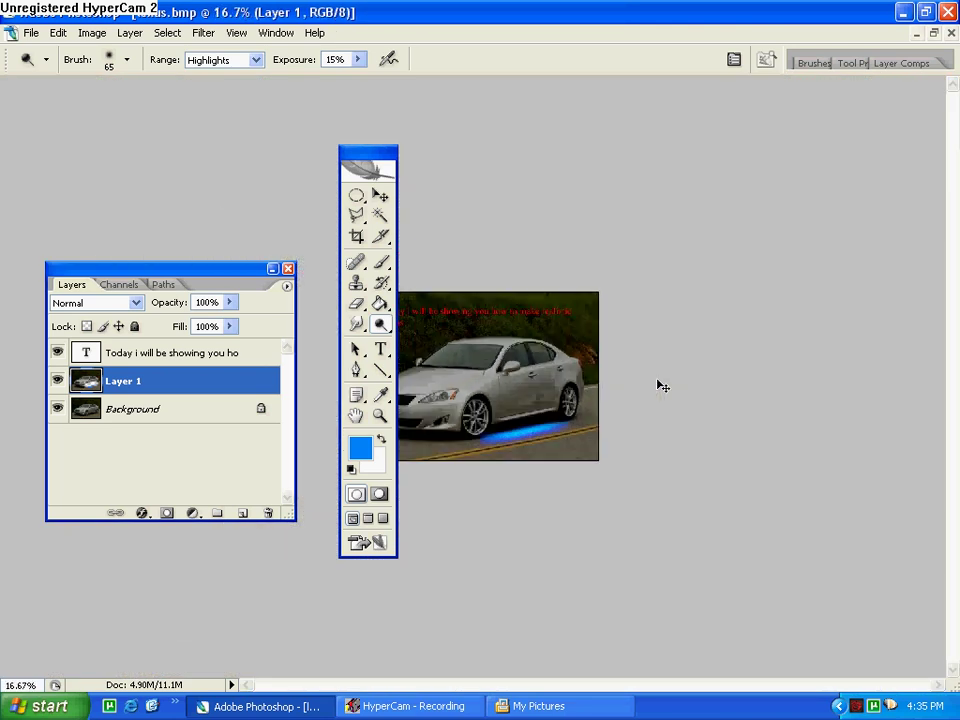
key(ctrl+plus)
key(ctrl+plus)
key(ctrl+plus)
key(ctrl+plus)
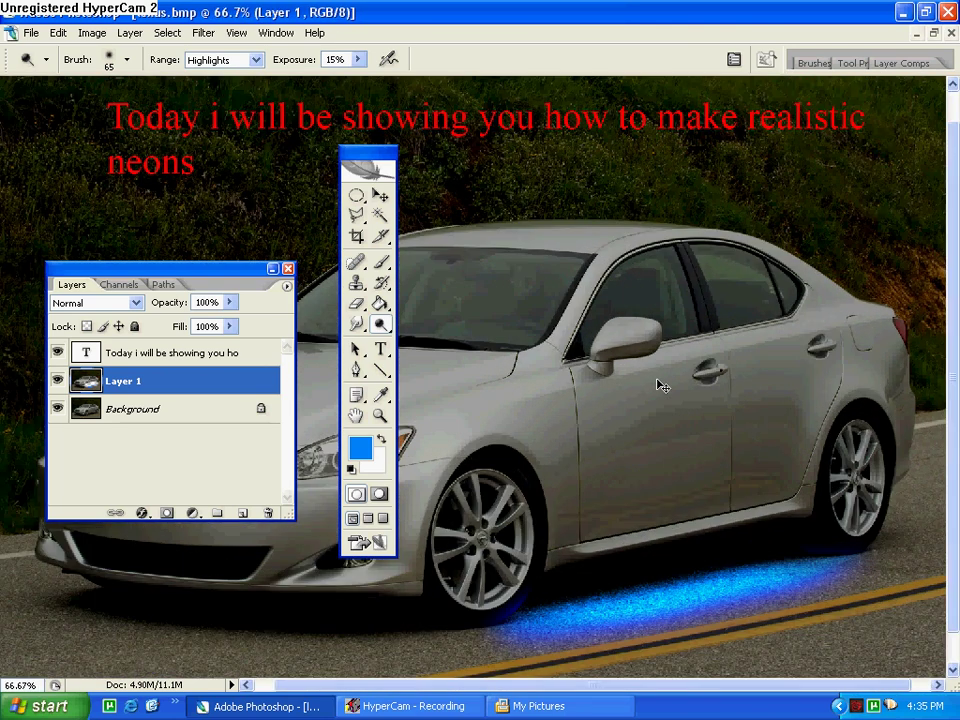
key(ctrl+plus)
scroll(658, 386, down, 5)
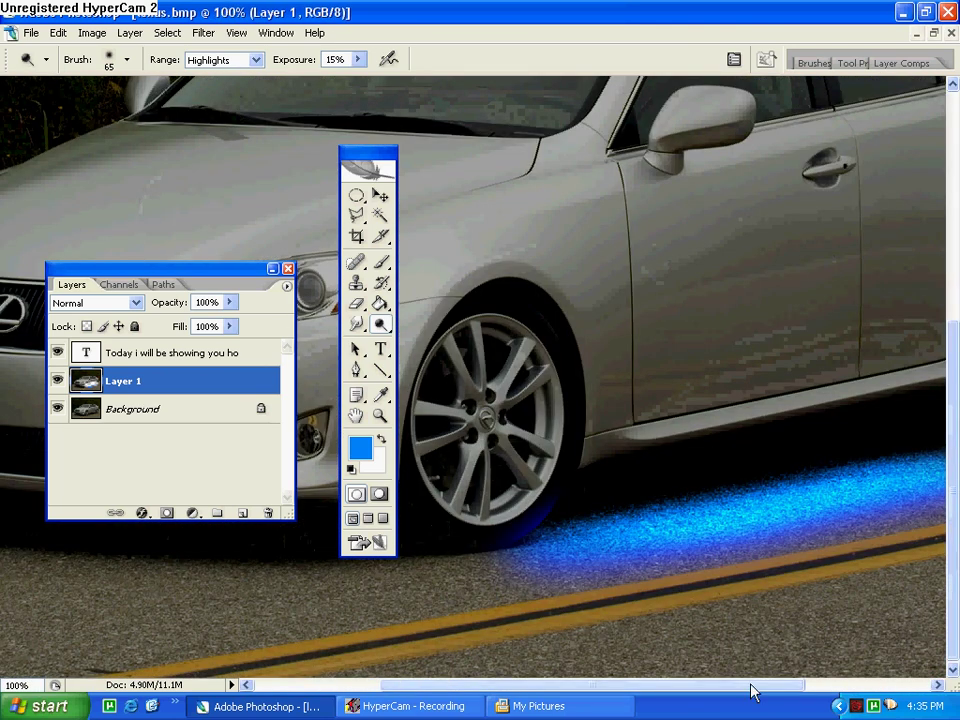
mouse_move(731, 686)
mouse_down()
mouse_move(842, 688)
mouse_move(748, 695)
mouse_move(840, 690)
mouse_move(756, 686)
mouse_up()
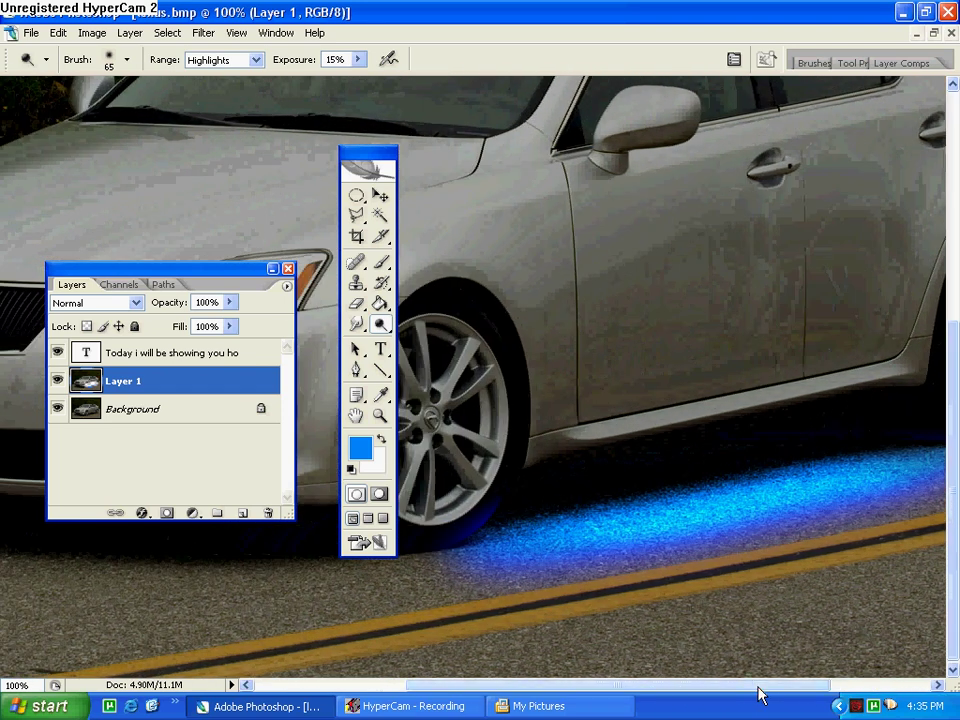